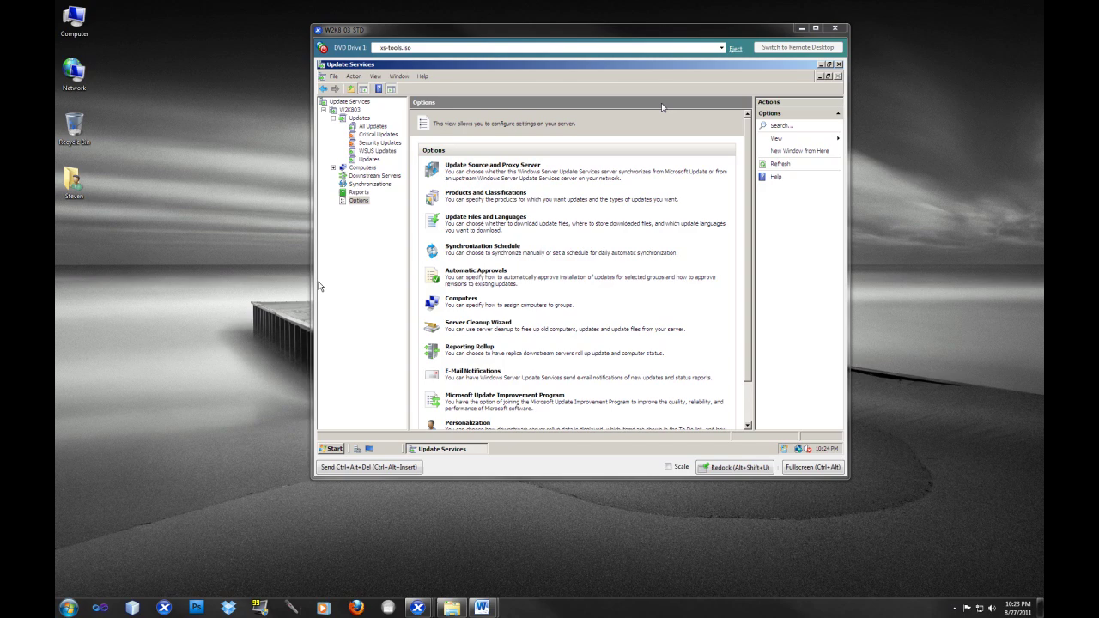
left_click_drag(627, 39, 617, 64)
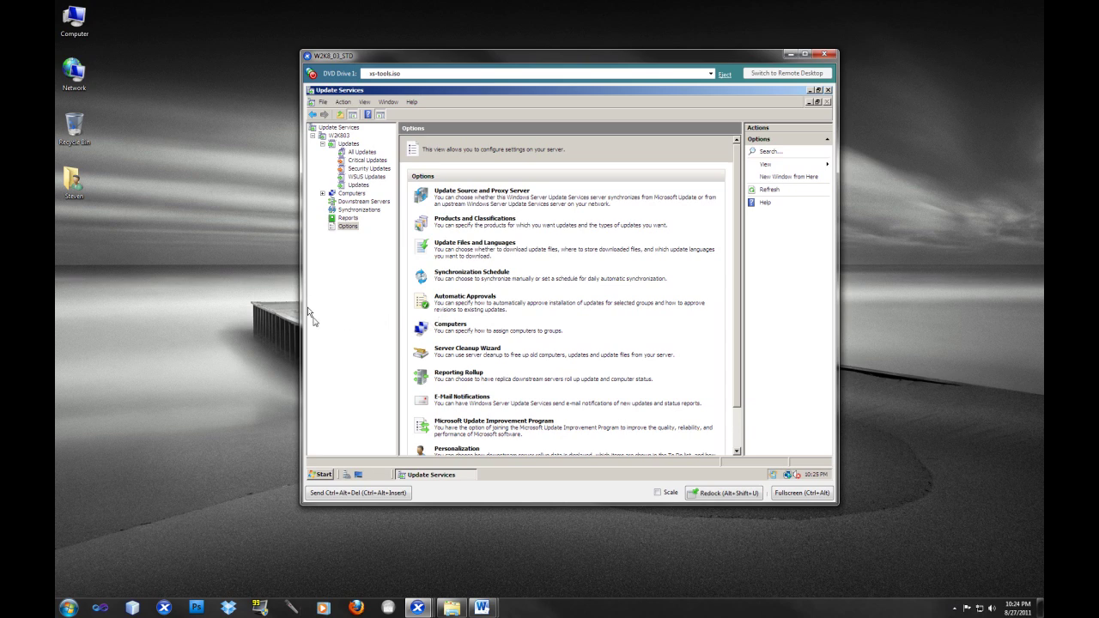
left_click(316, 303)
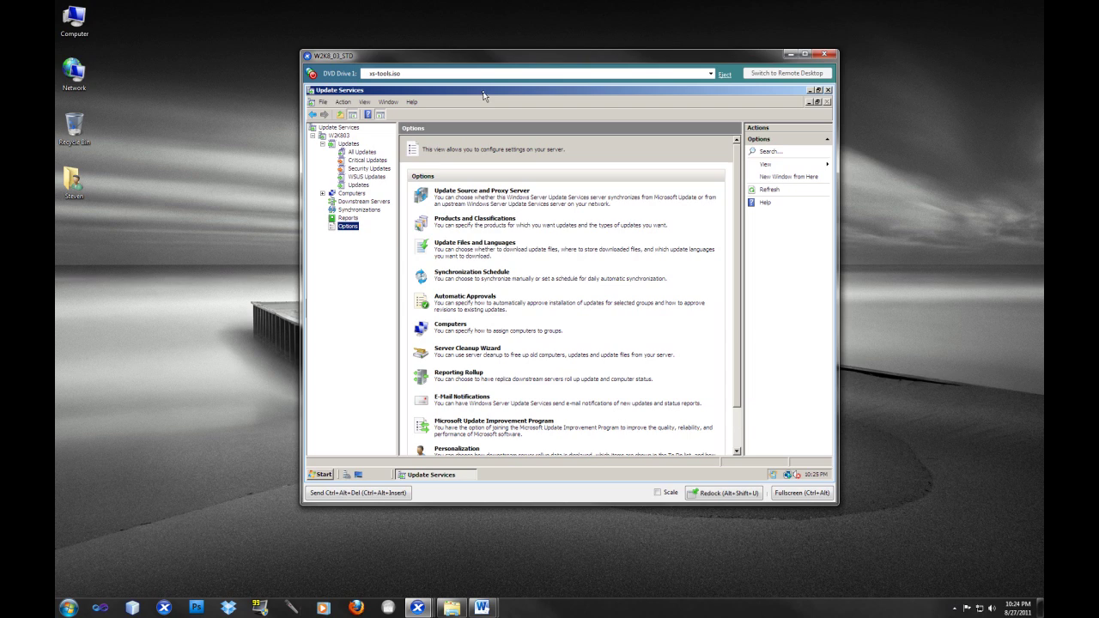
left_click(323, 474)
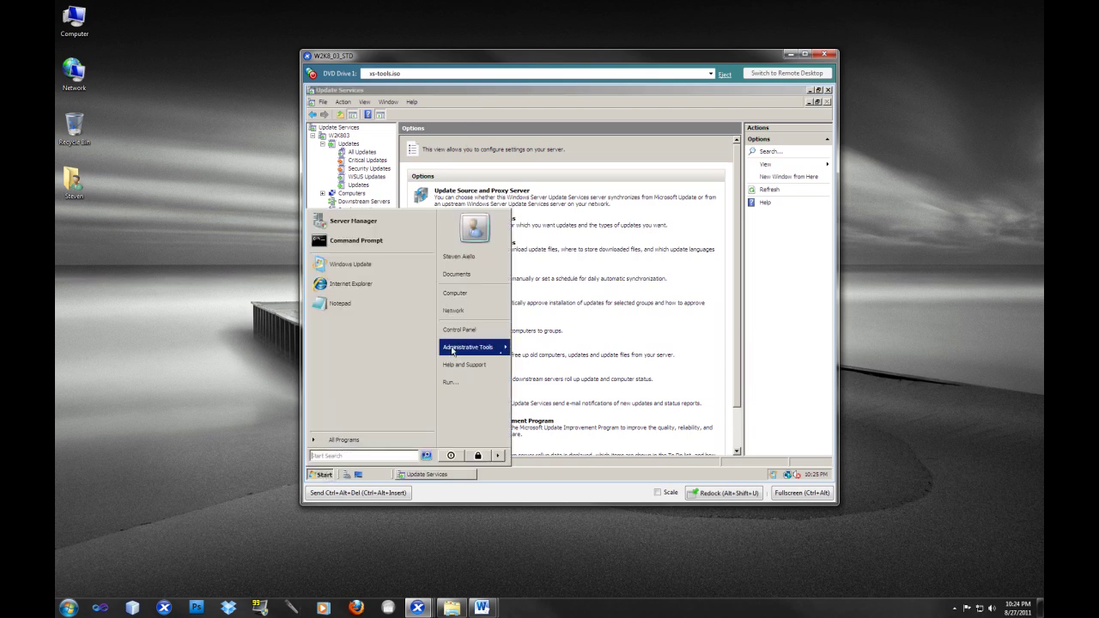
mouse_move(502, 356)
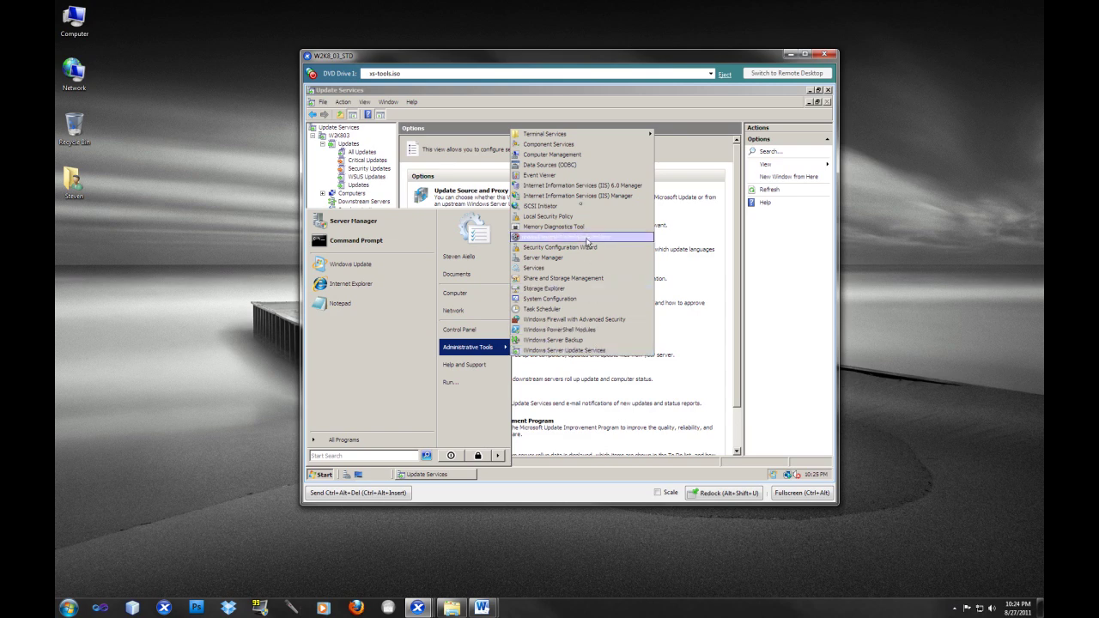
left_click(757, 309)
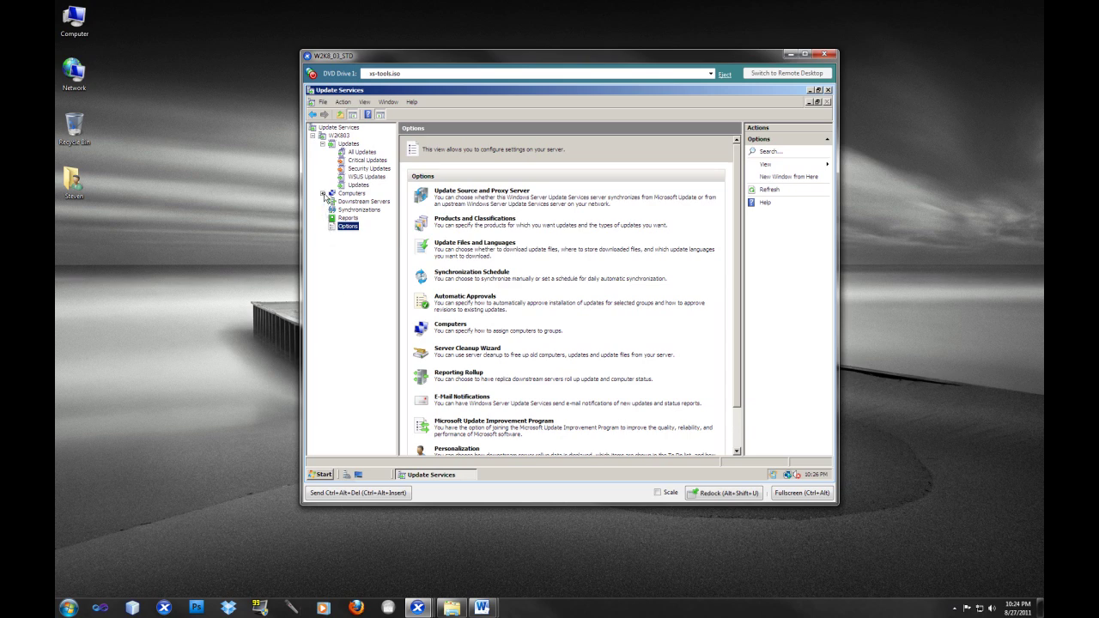
Step: Create a computer group named Servers under All Computers in the W2K803 update server's tree
left_click(324, 194)
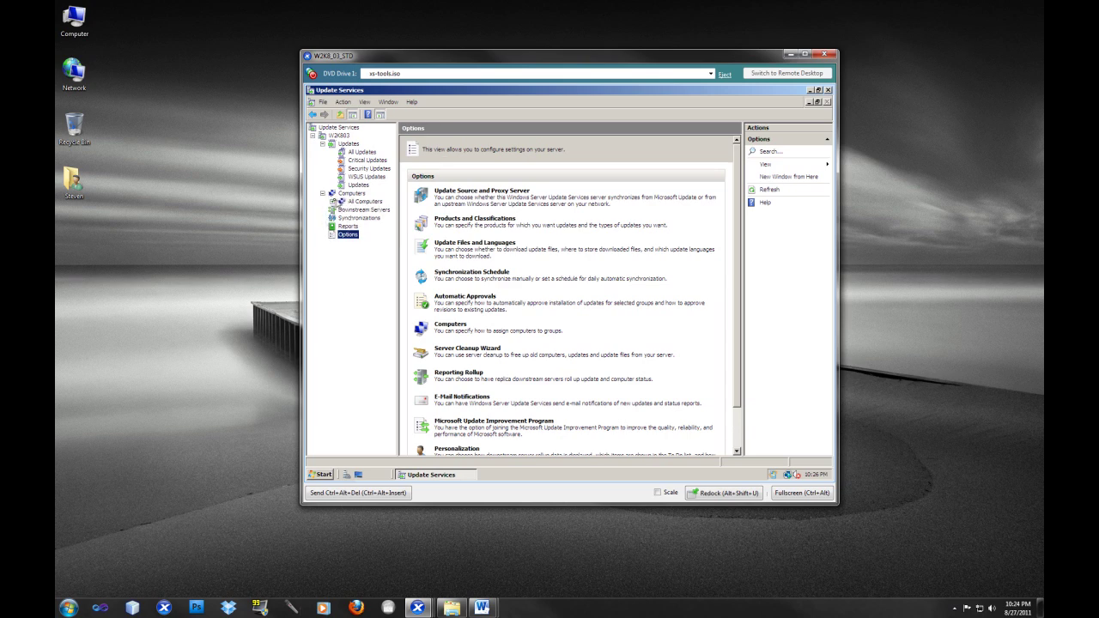
left_click(333, 202)
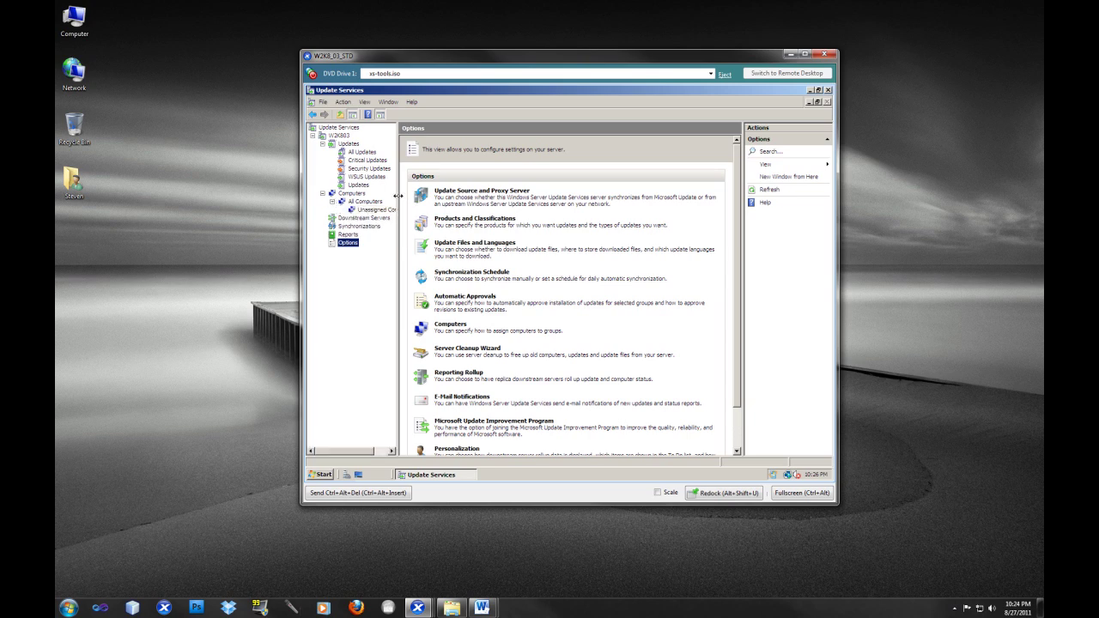
left_click_drag(398, 196, 419, 194)
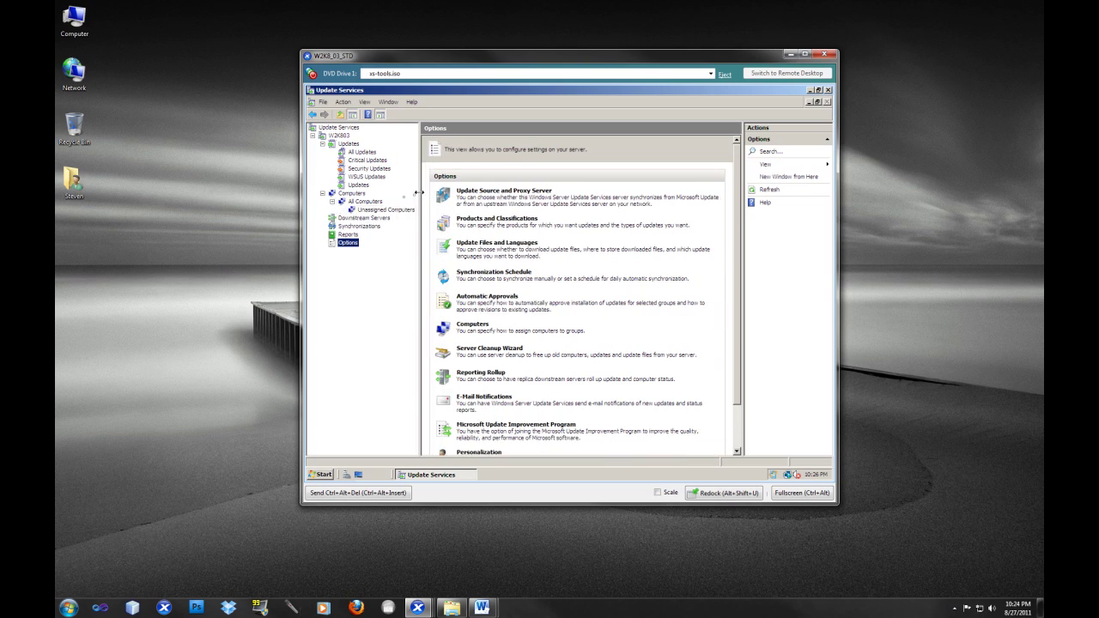
left_click(359, 201)
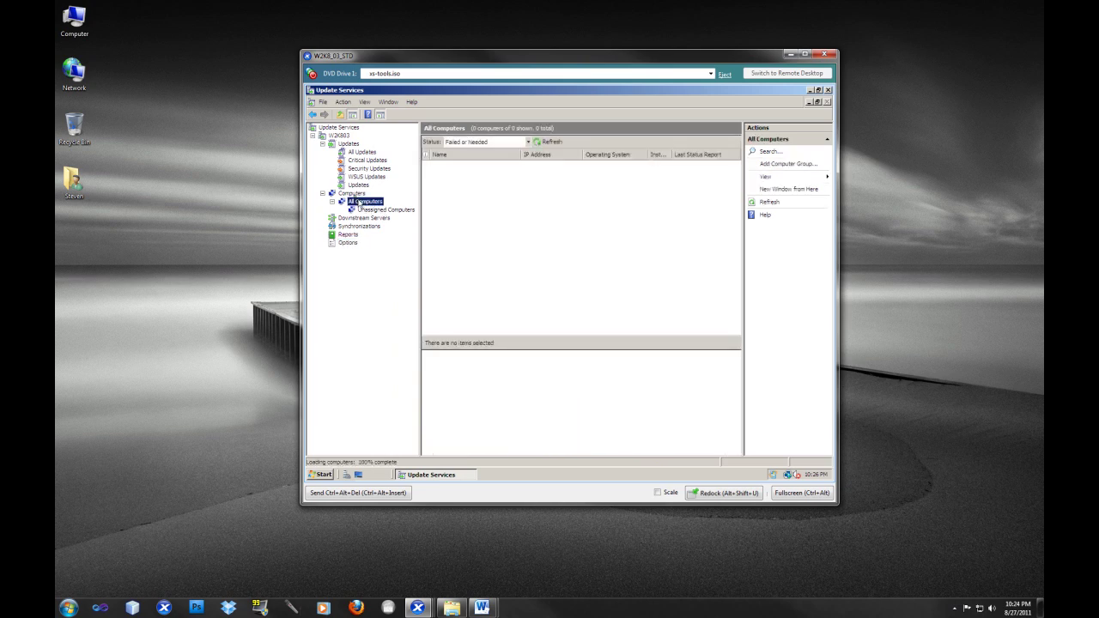
right_click(359, 204)
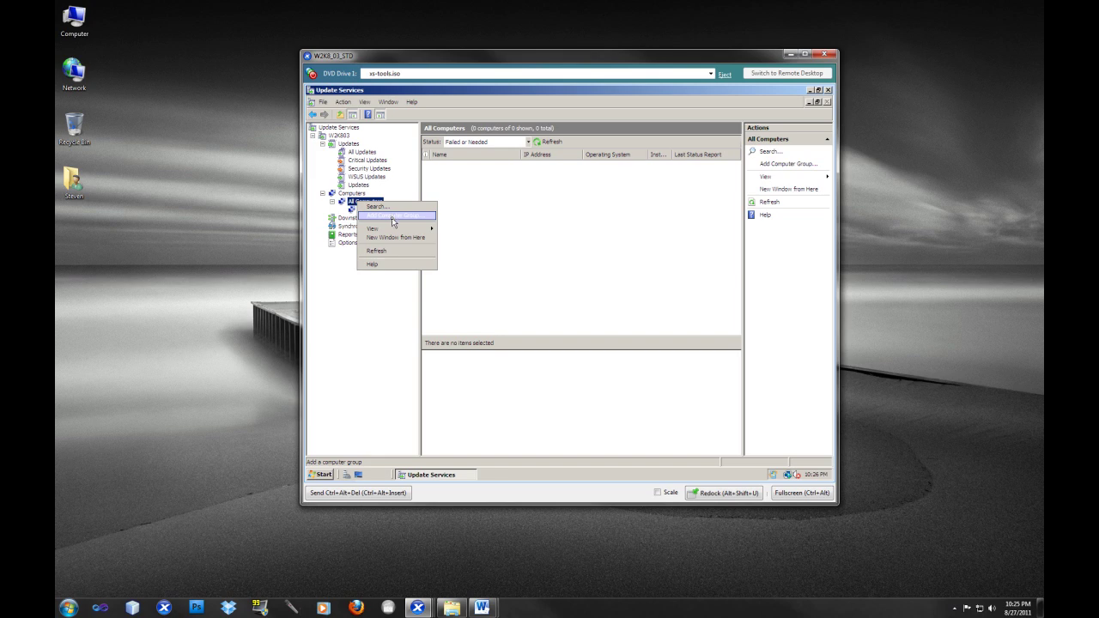
left_click(393, 221)
type("Servers")
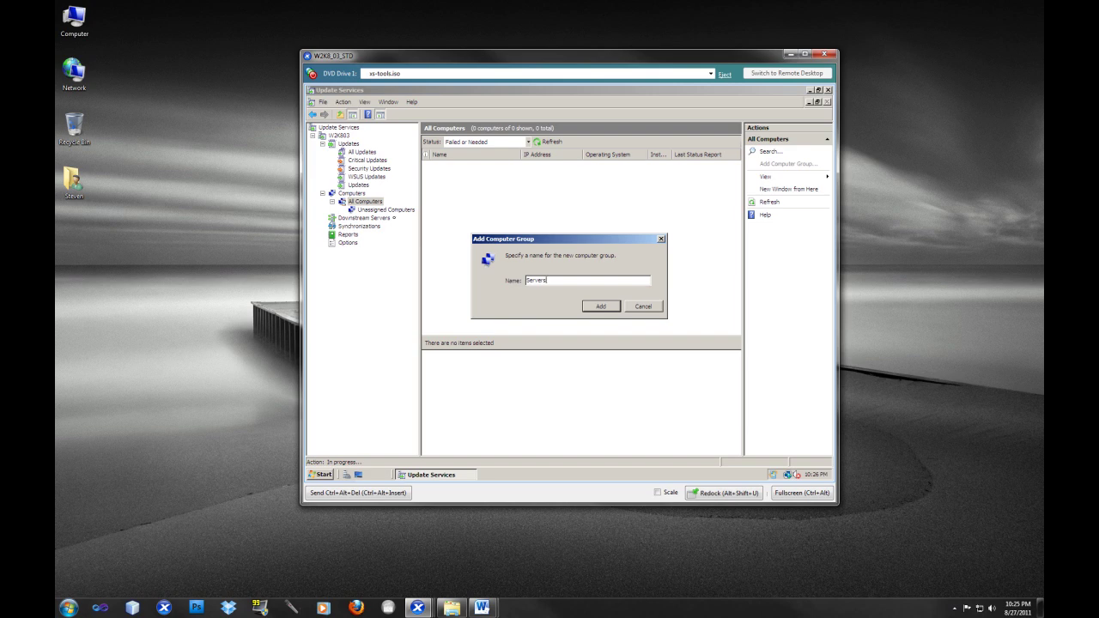
key("Return")
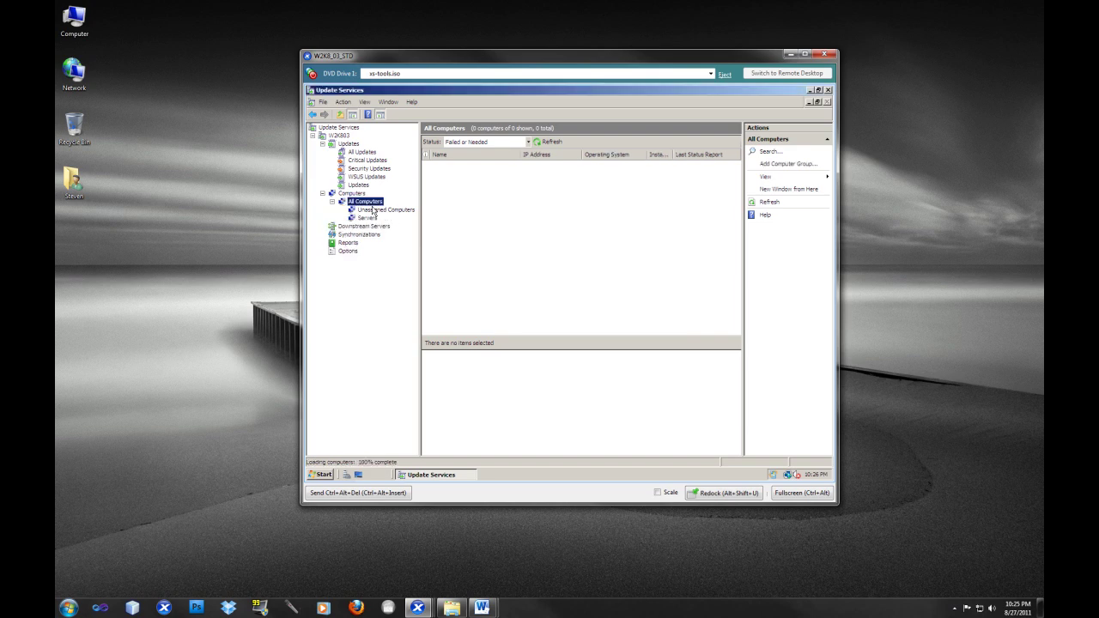
Step: Add a second computer group named Workstation under All Computers
right_click(374, 206)
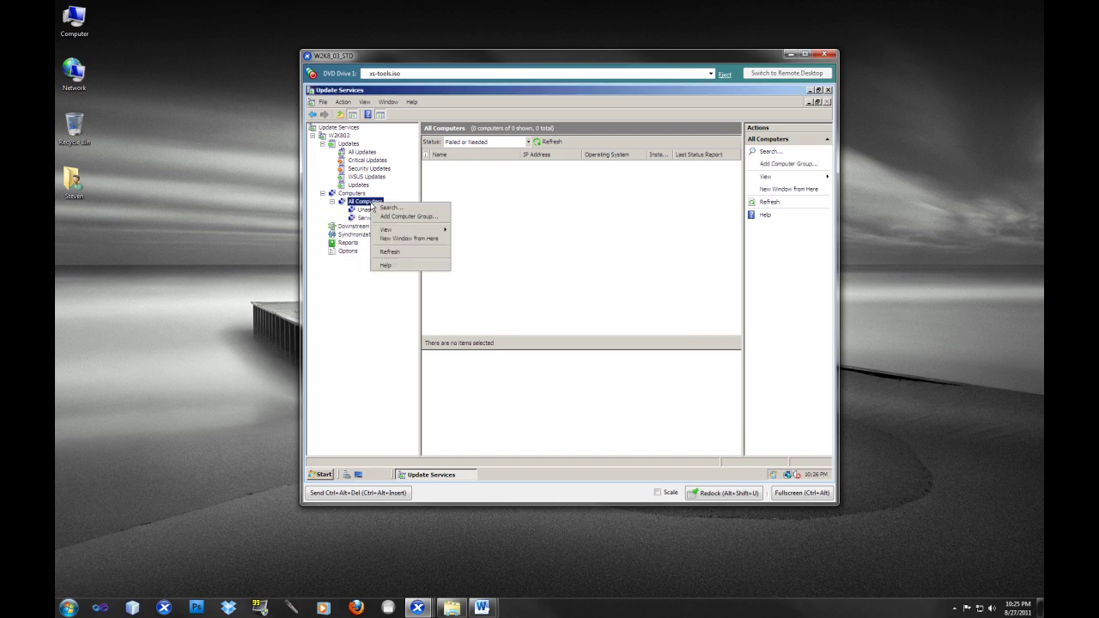
left_click(394, 217)
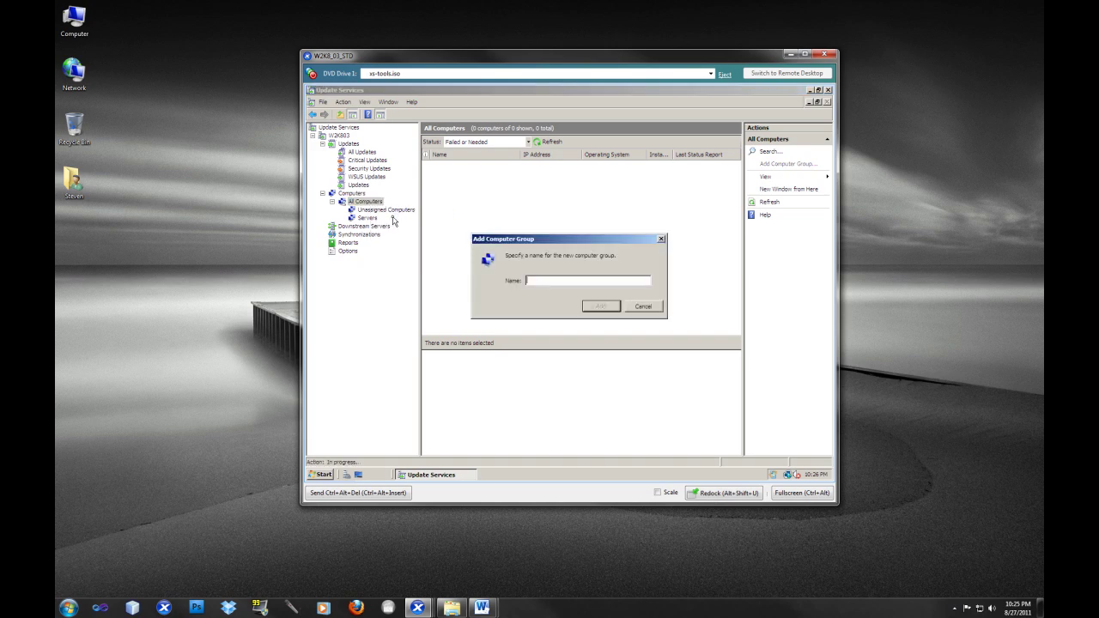
type("Workstation")
key("Return")
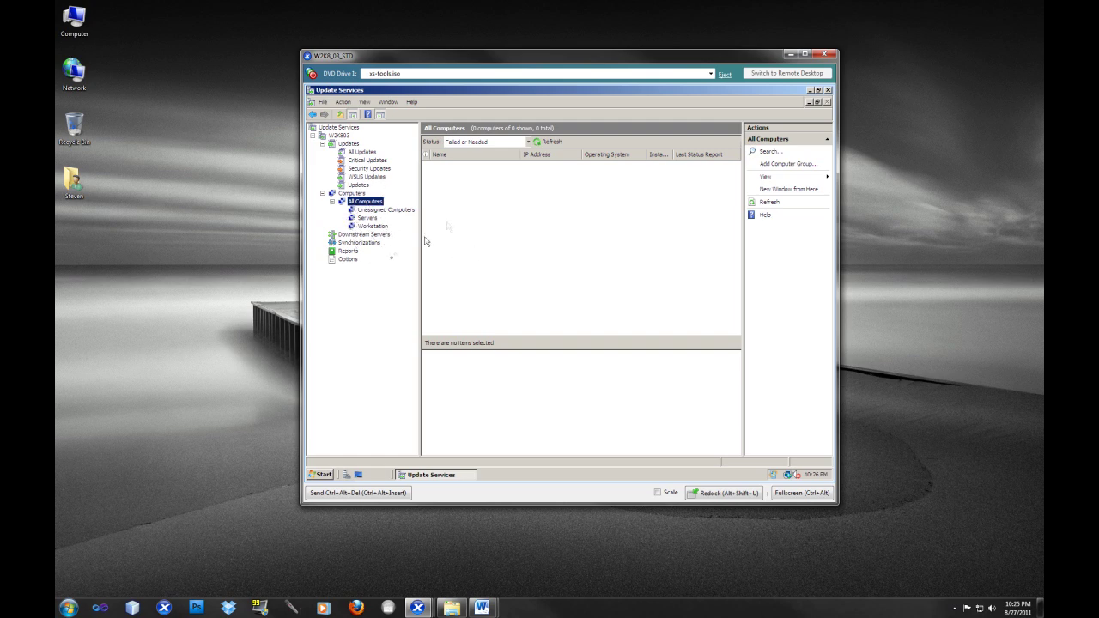
Step: In the server options, set the synchronization schedule's first automatic synchronization to 1:00:00 AM and save it
left_click(347, 259)
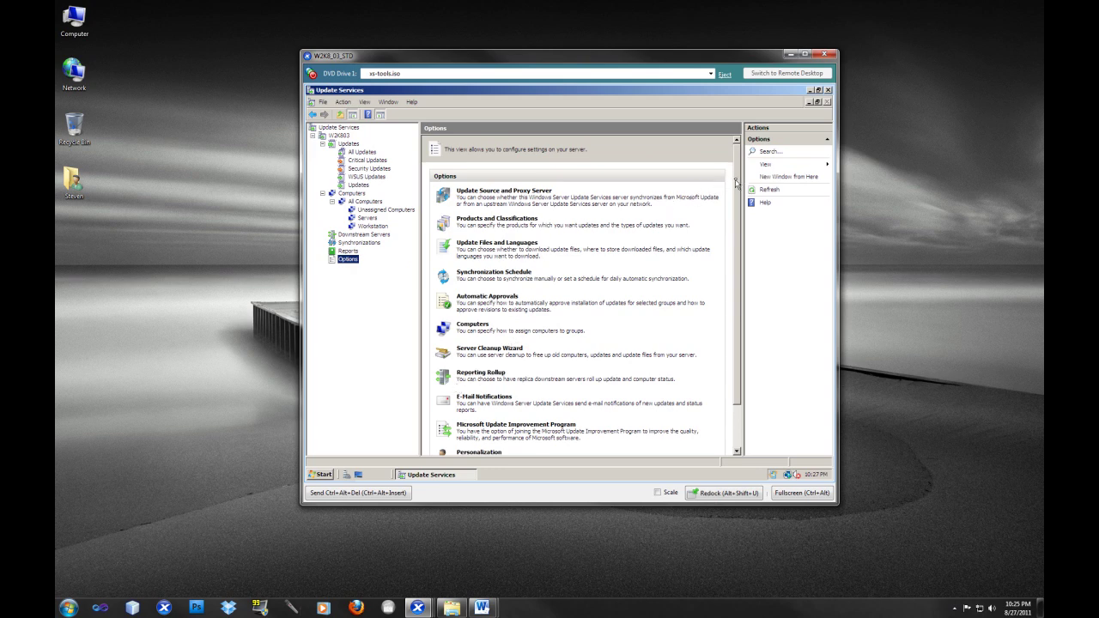
left_click_drag(736, 183, 741, 212)
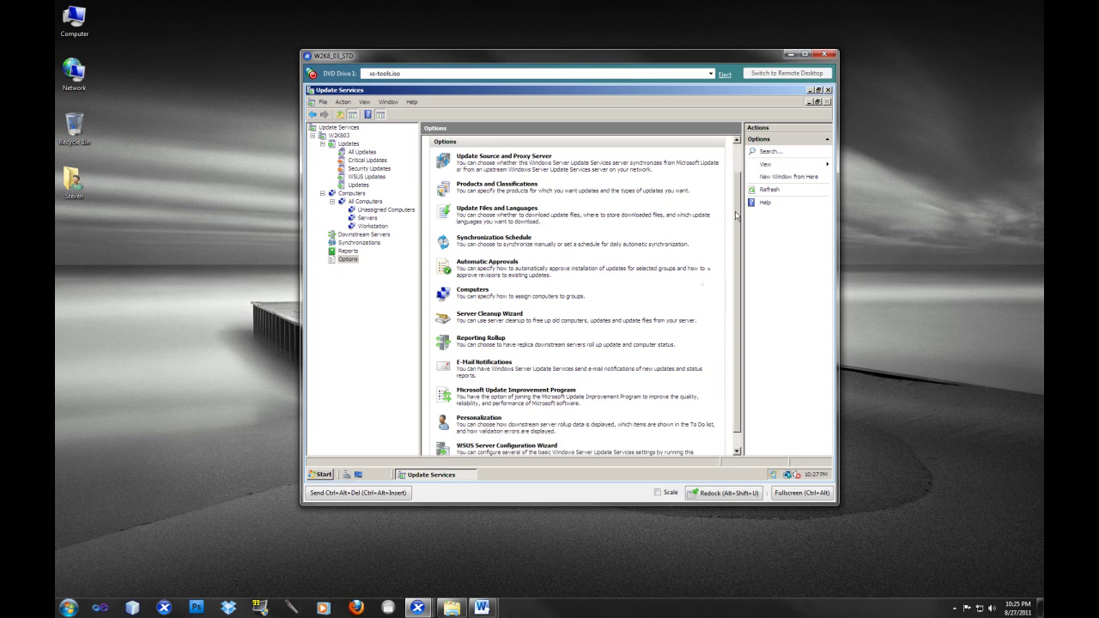
left_click(502, 239)
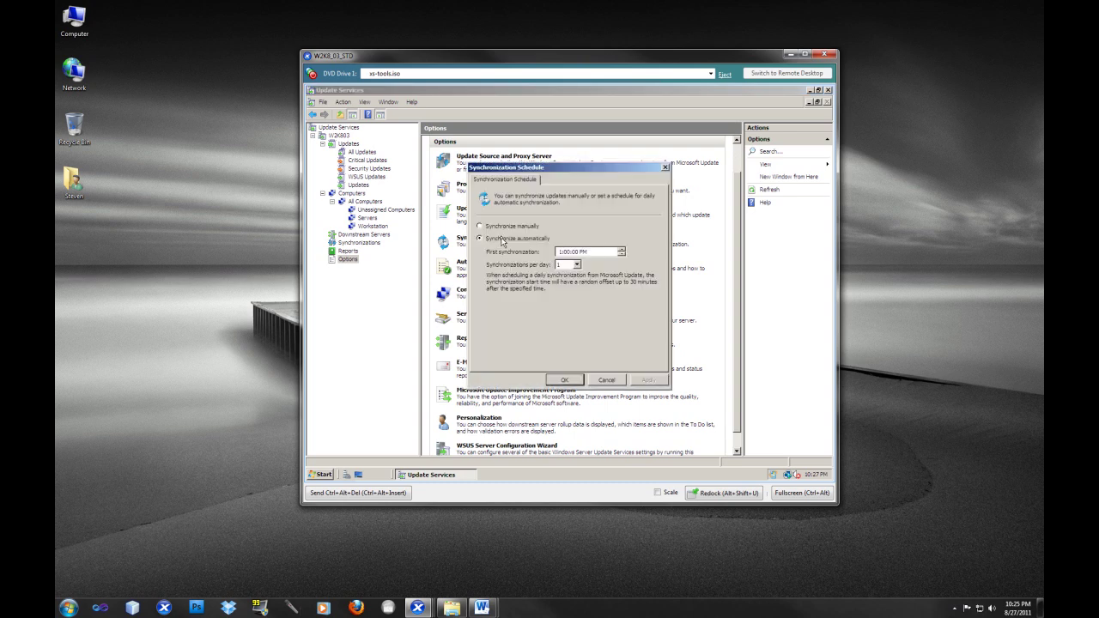
left_click(592, 255)
key("Down")
left_click(643, 383)
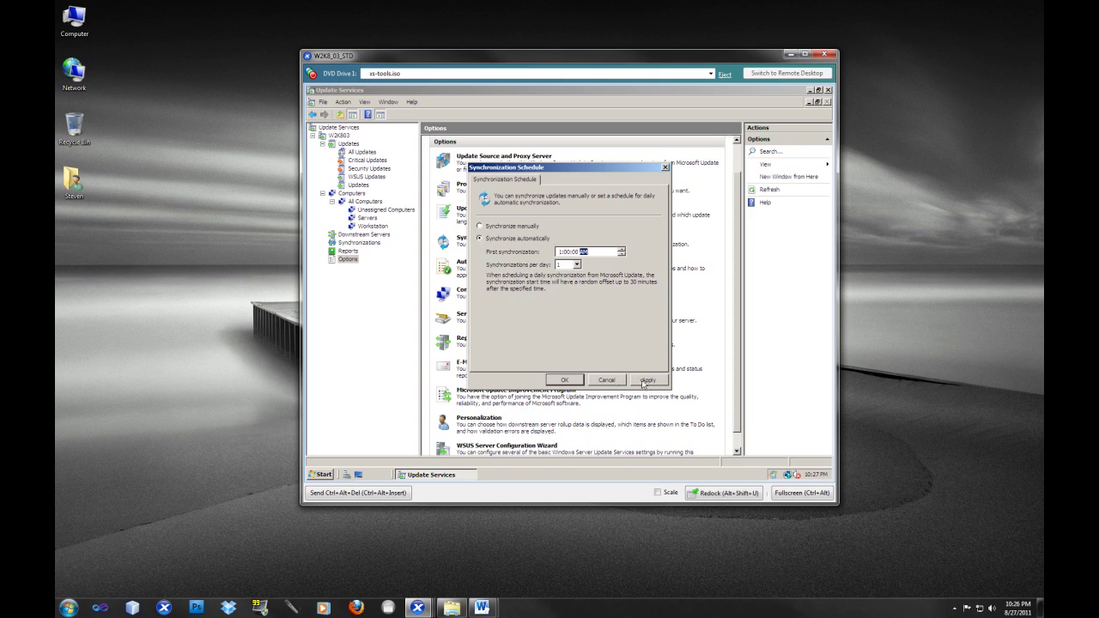
left_click(568, 379)
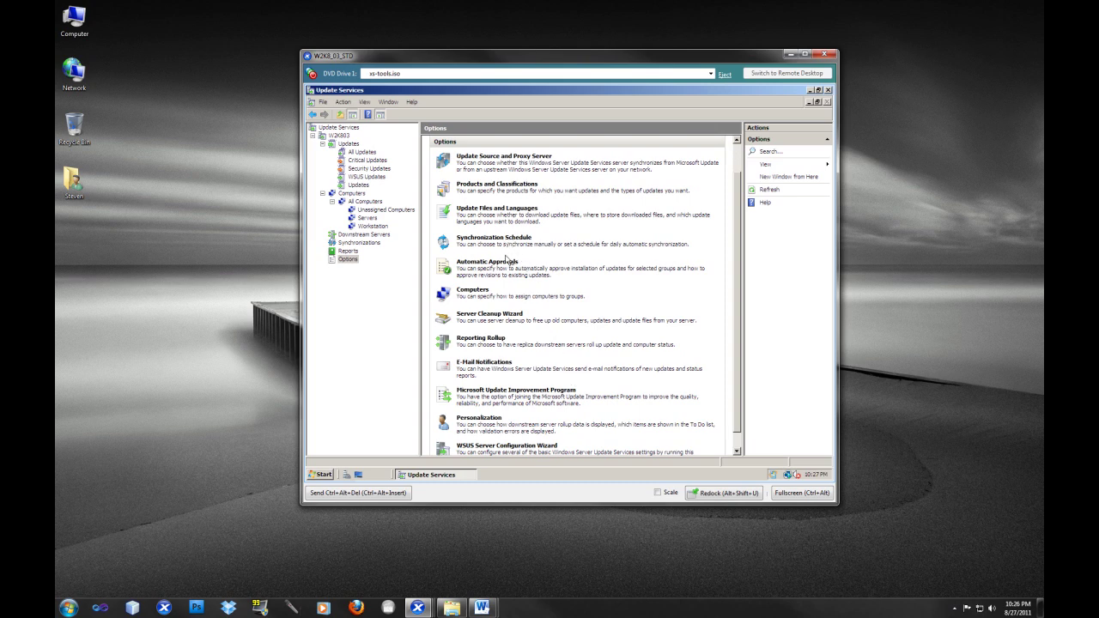
Step: Exclude Windows 7 Language Packs from the Windows products to synchronize and save the Products and Classifications settings
scroll(524, 271, "up", 2)
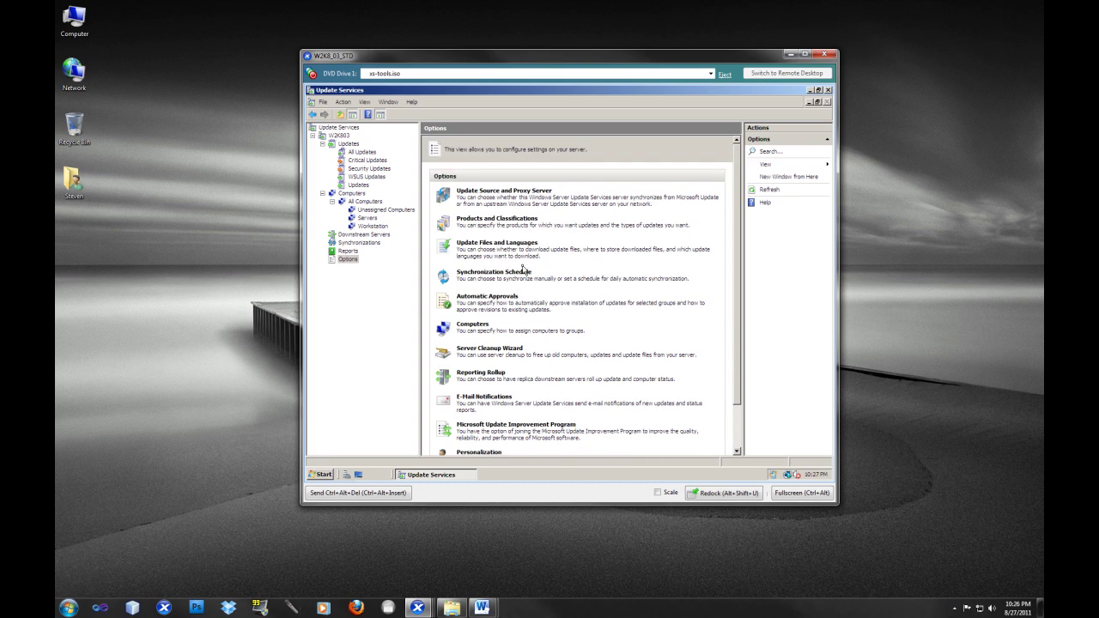
left_click(496, 221)
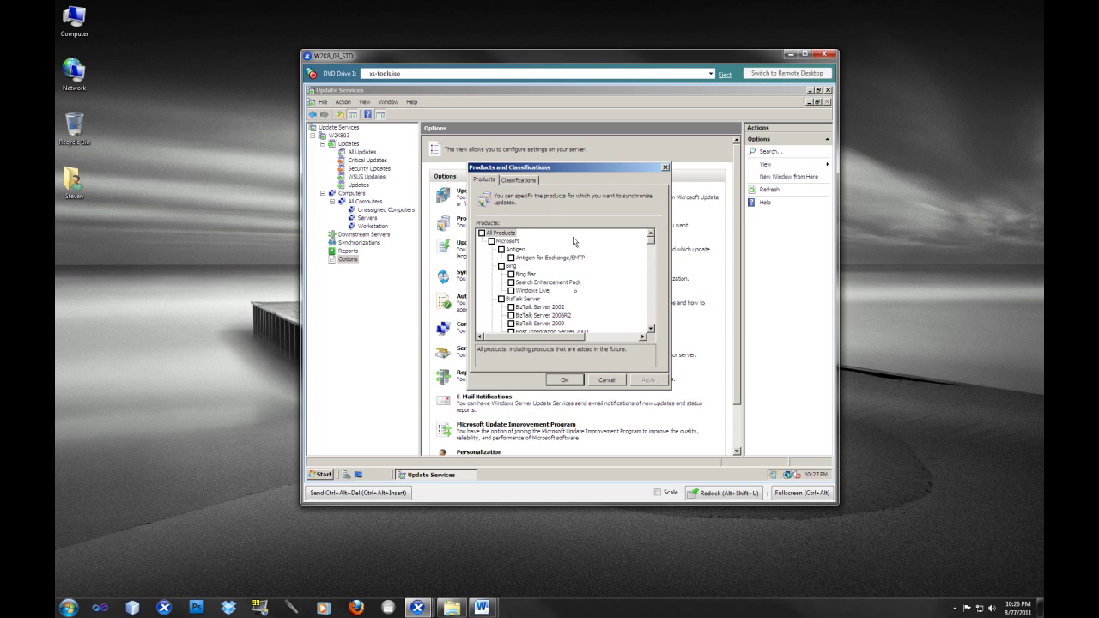
left_click(652, 248)
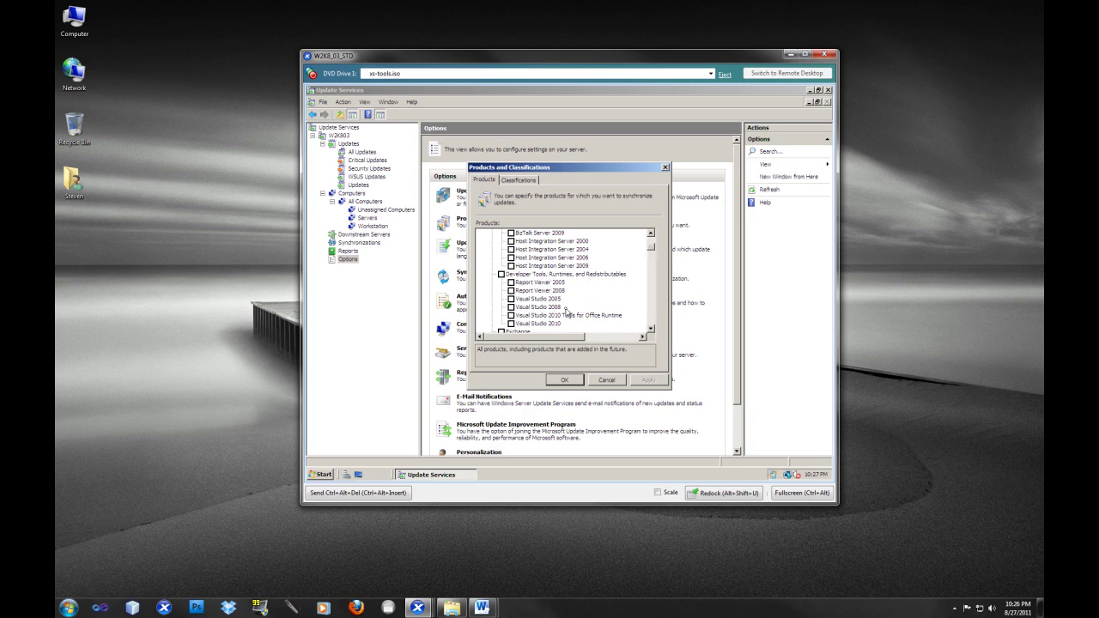
left_click(652, 331)
left_click(651, 331)
left_click(652, 330)
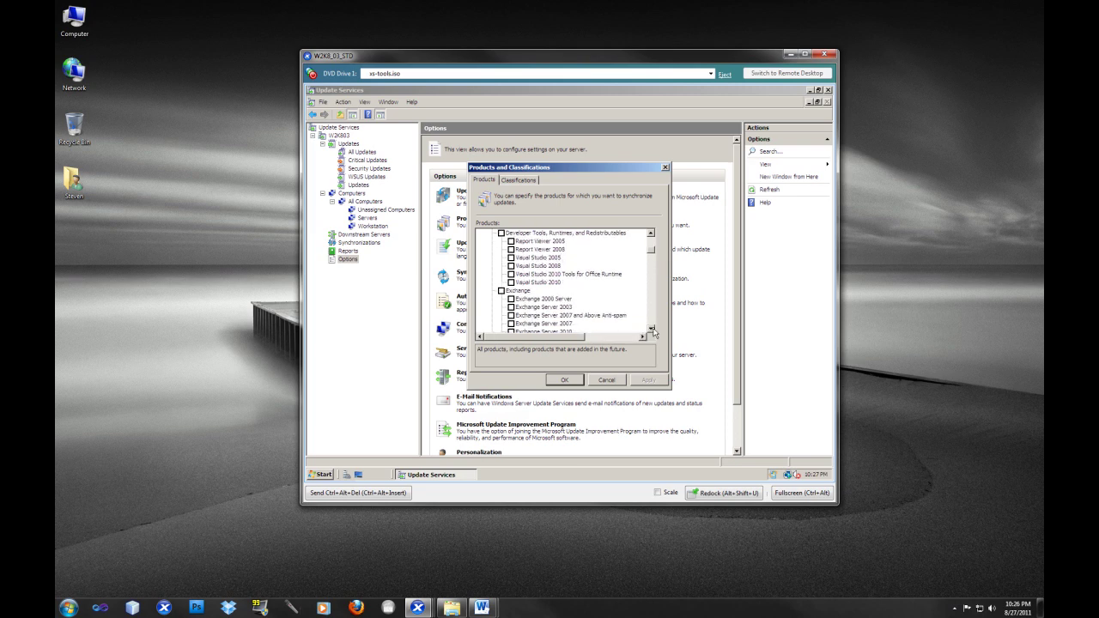
left_click(652, 330)
left_click(652, 330)
left_click(651, 329)
left_click(651, 330)
left_click(651, 330)
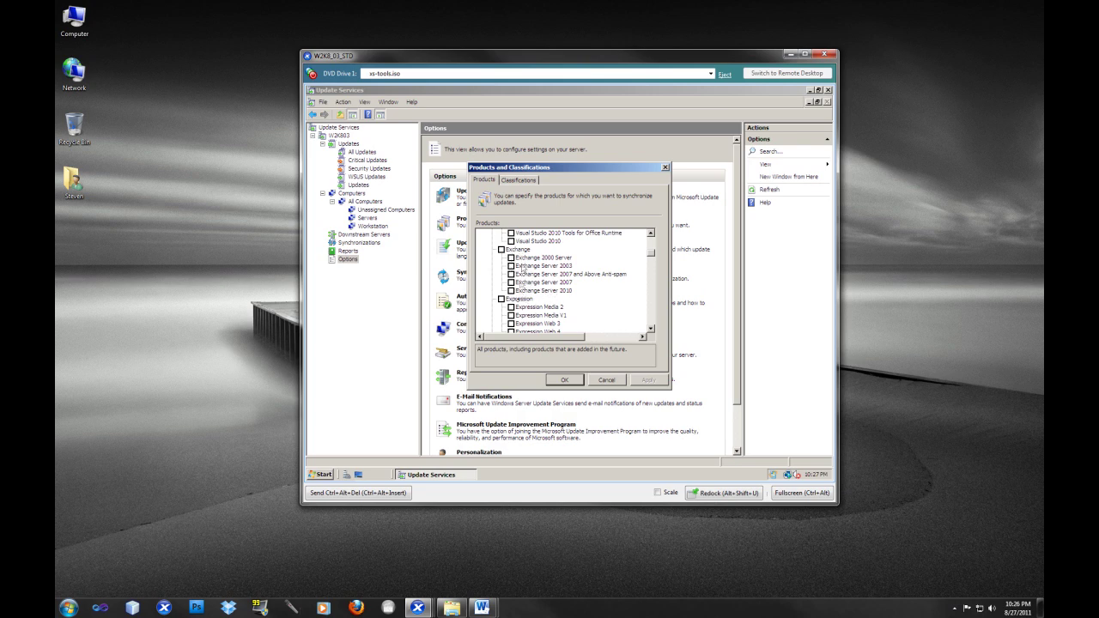
left_click(651, 328)
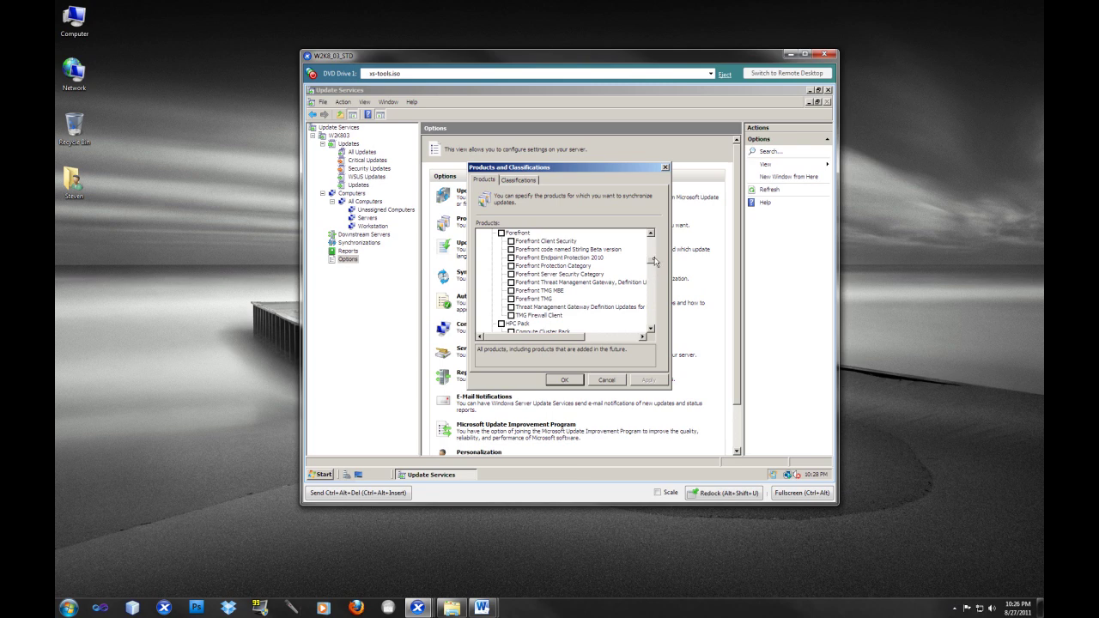
left_click_drag(654, 261, 653, 311)
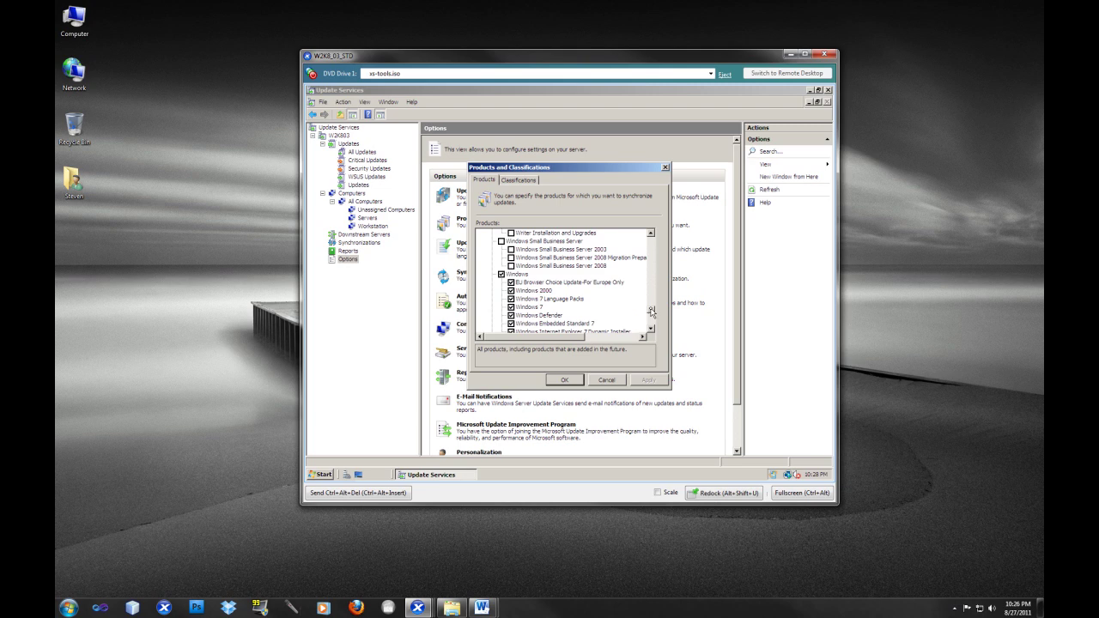
left_click(522, 300)
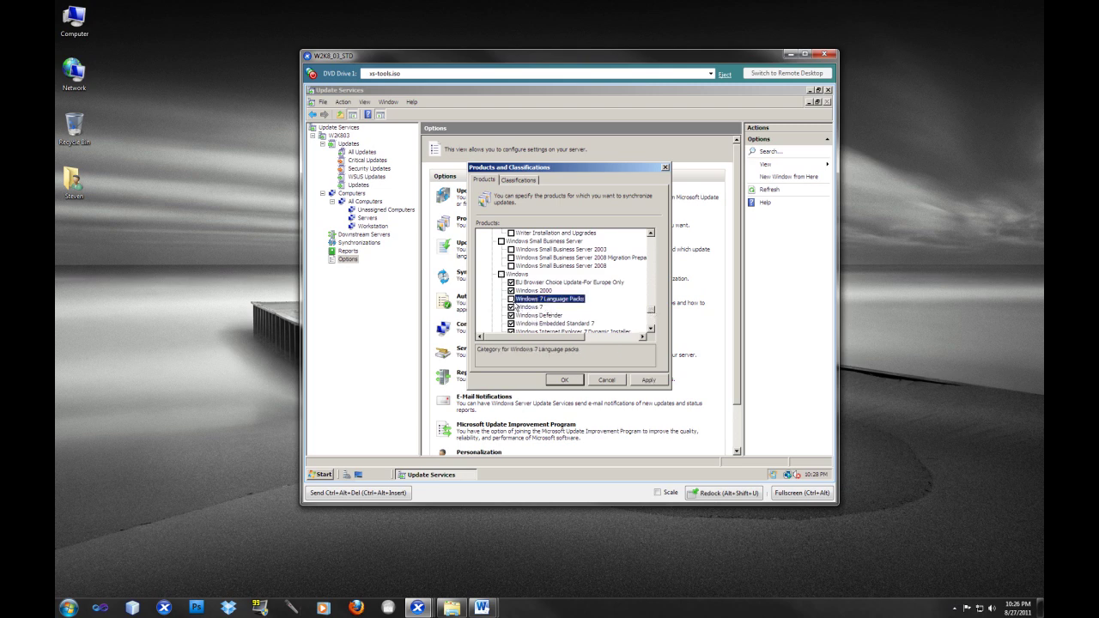
left_click(648, 380)
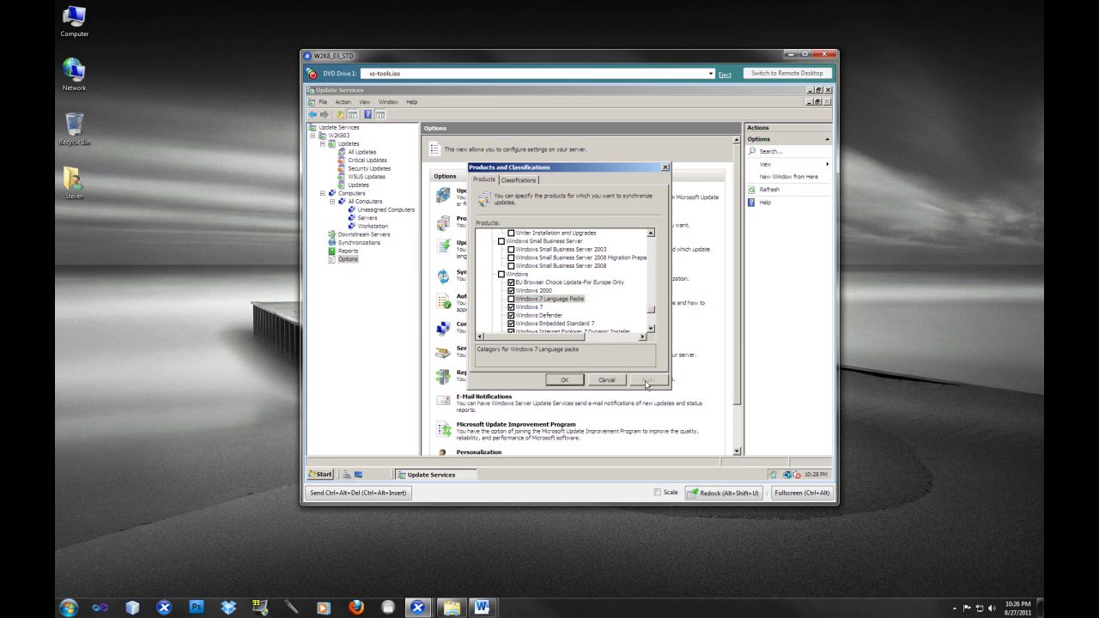
left_click(564, 381)
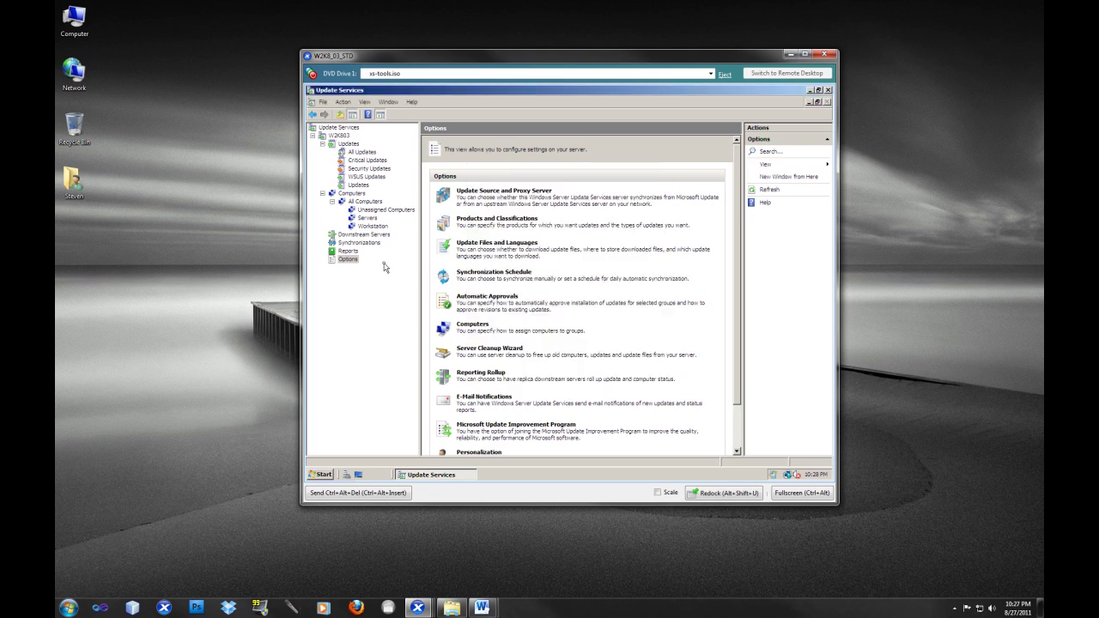
Step: Set the Computers option to assign computers to groups by Group Policy or registry settings, and save it
left_click(476, 325)
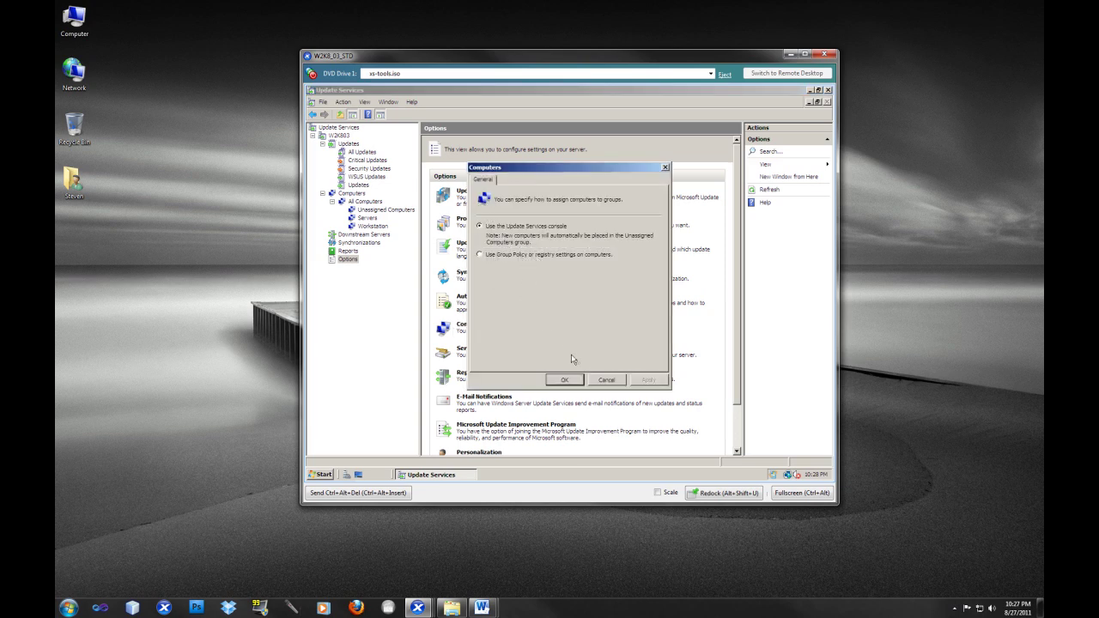
left_click(555, 259)
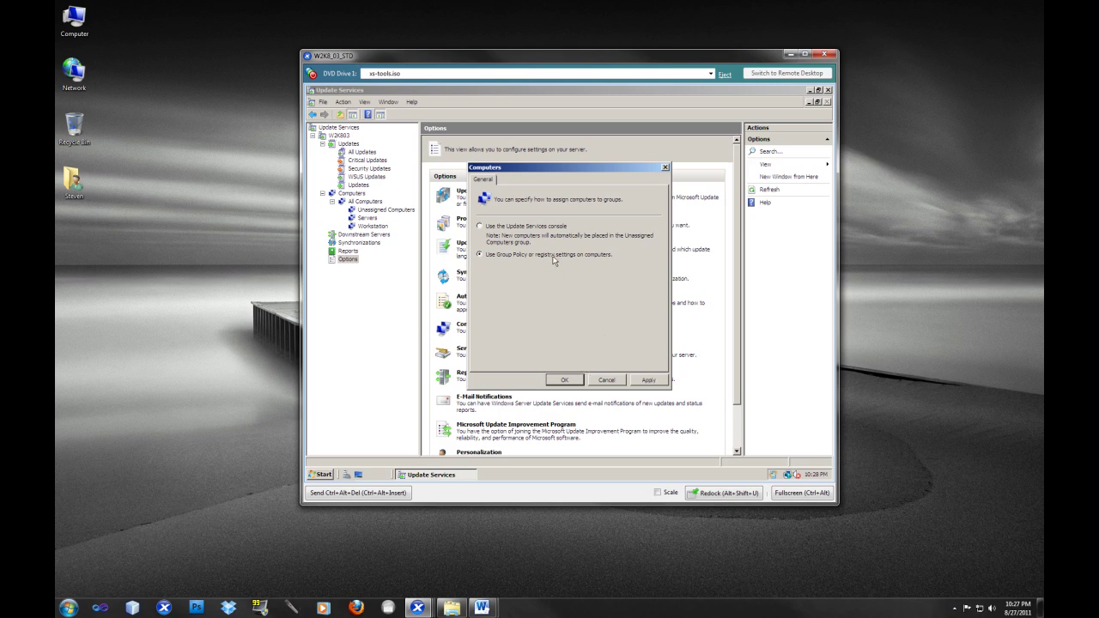
left_click(648, 381)
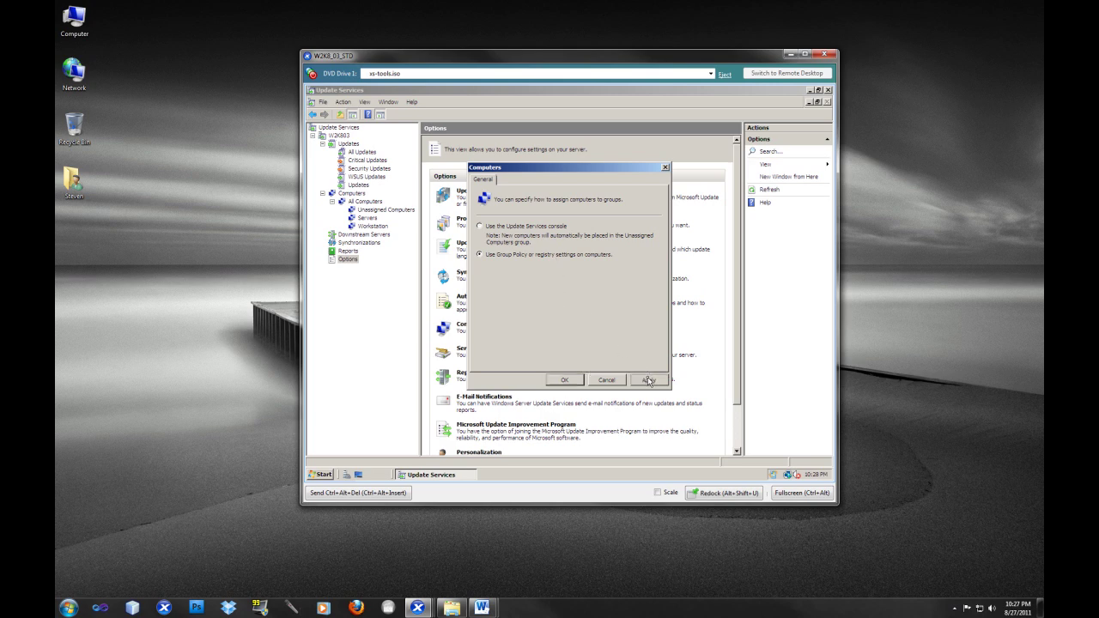
left_click(565, 380)
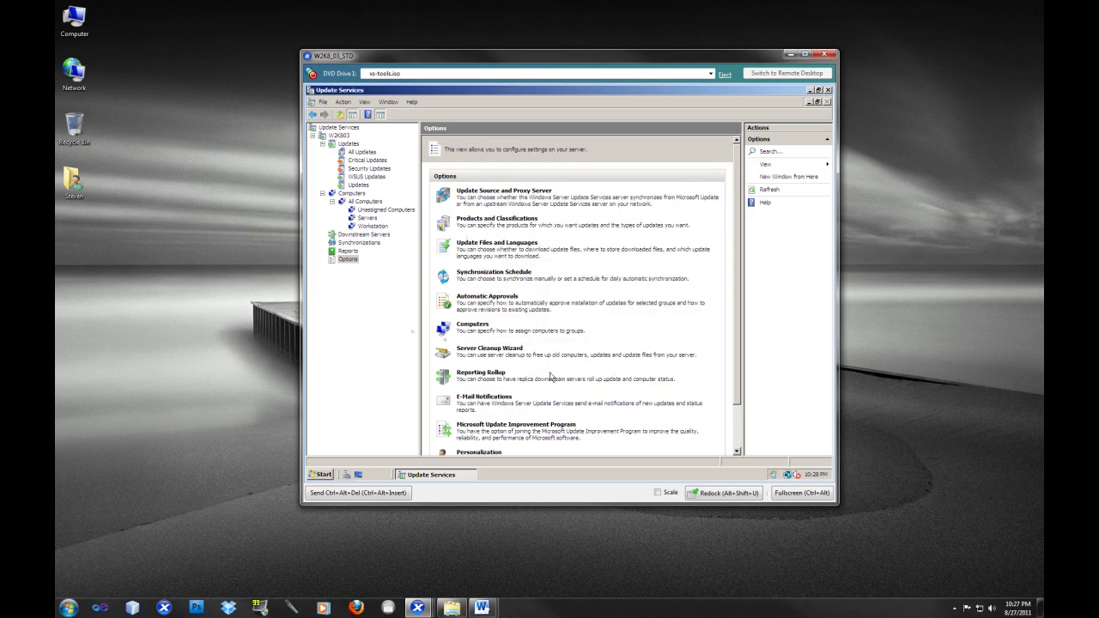
Step: Show the update server's available reports
left_click(348, 251)
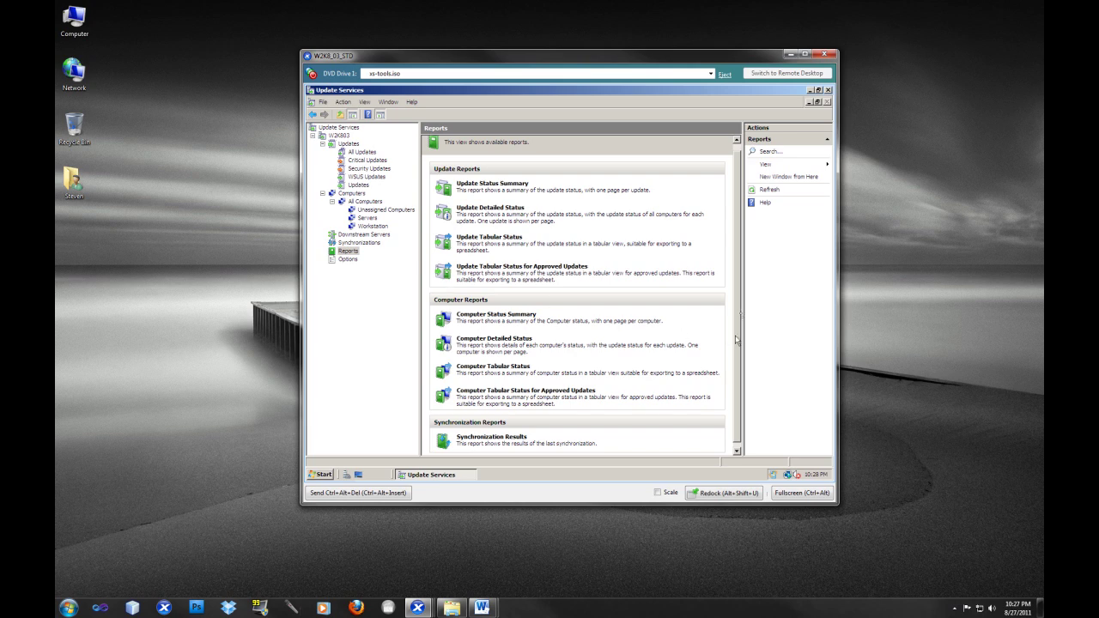
Step: Run the Computer Status Summary report for all computers and close the report window
scroll(738, 330, "down", 1)
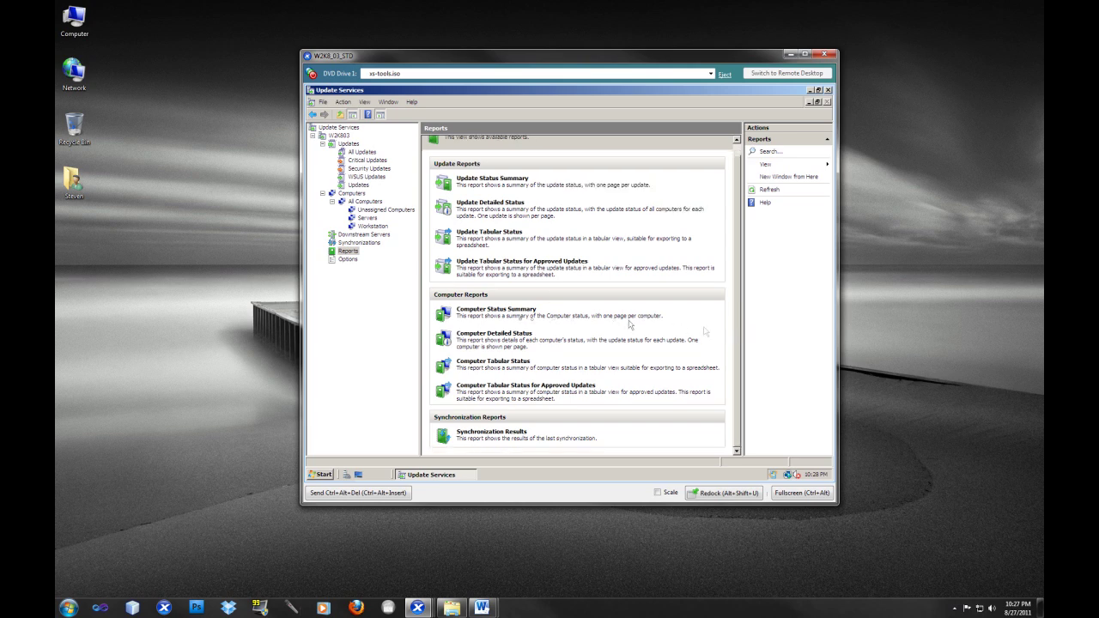
left_click(508, 310)
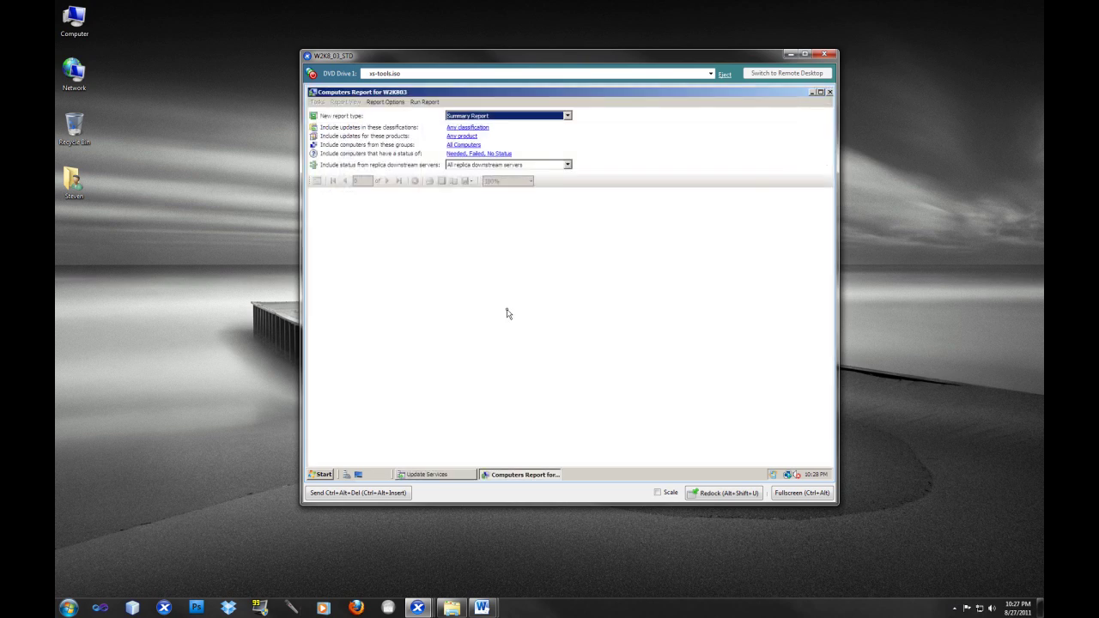
left_click(427, 102)
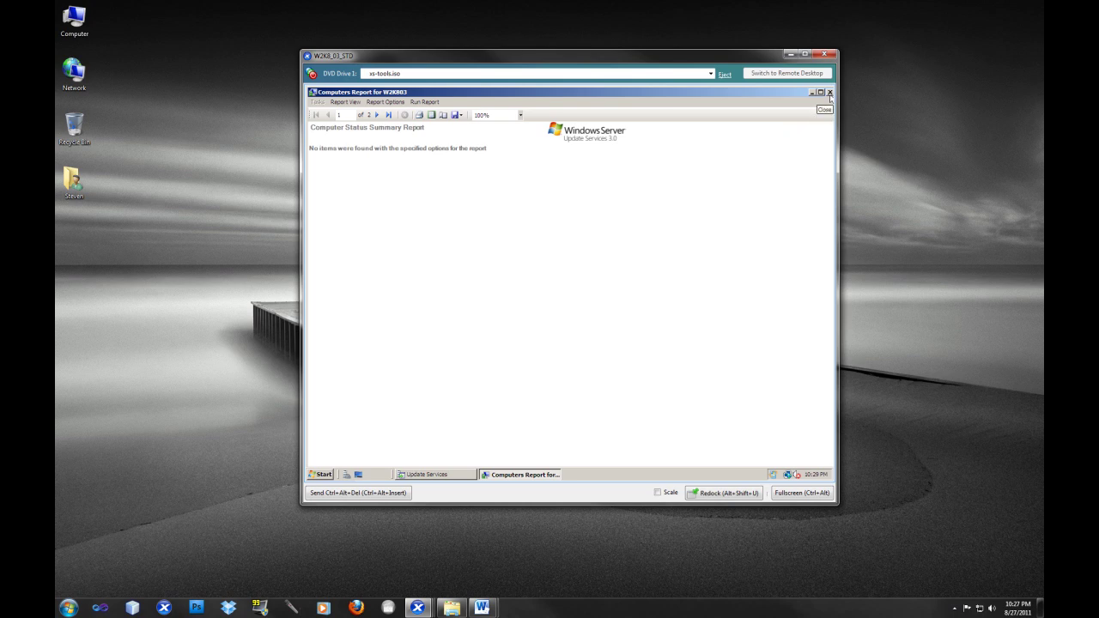
left_click(829, 93)
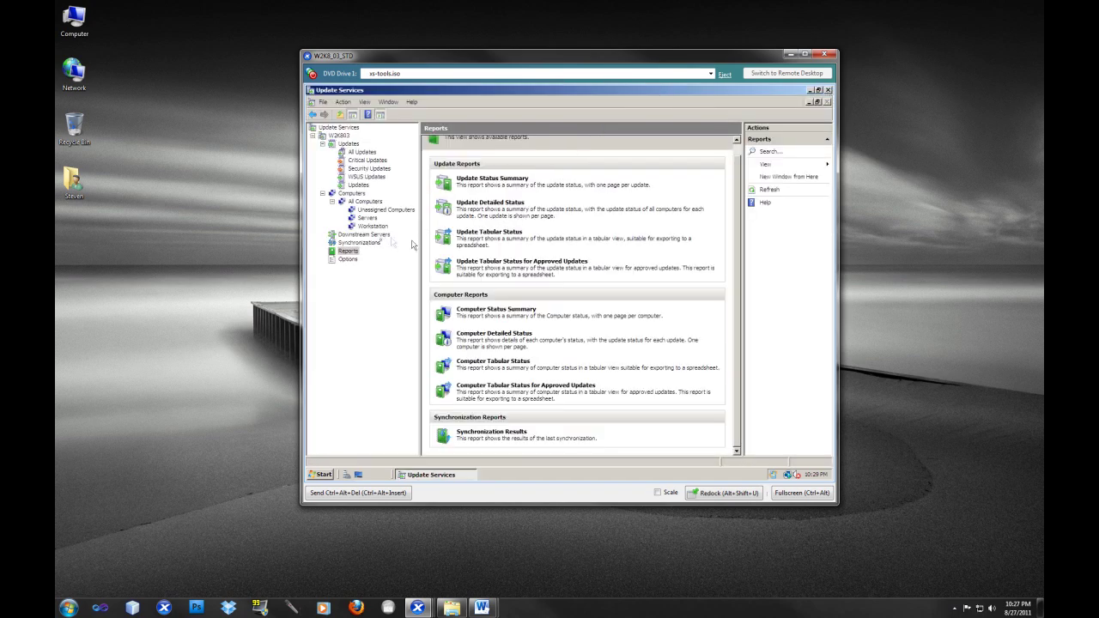
Step: View the synchronization history and the updates overview, and list all updates
left_click(374, 245)
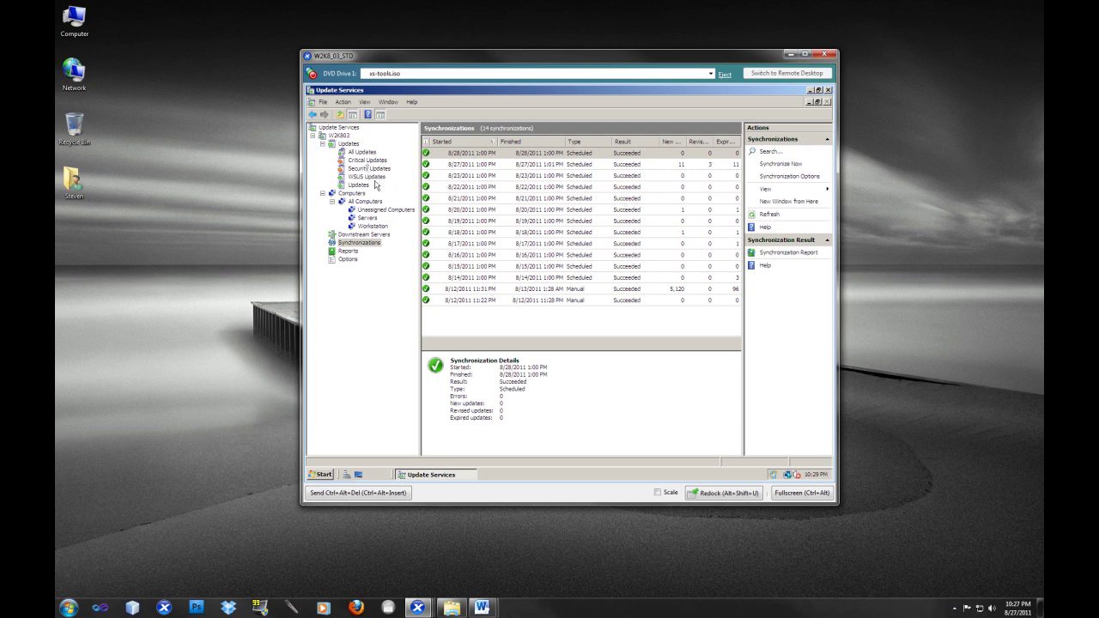
left_click(351, 144)
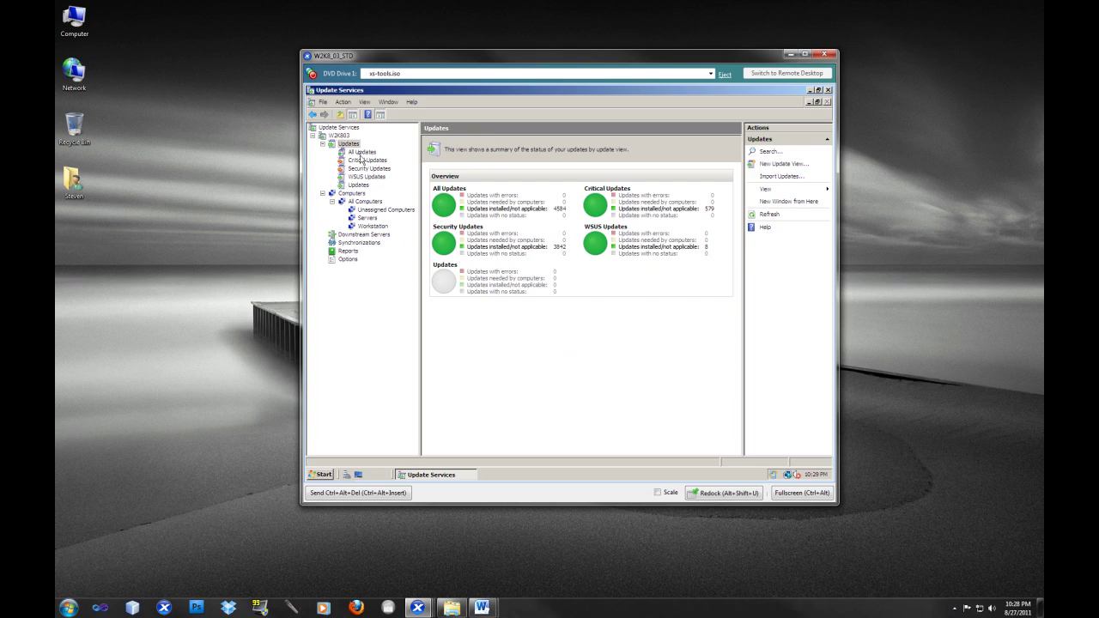
left_click(361, 152)
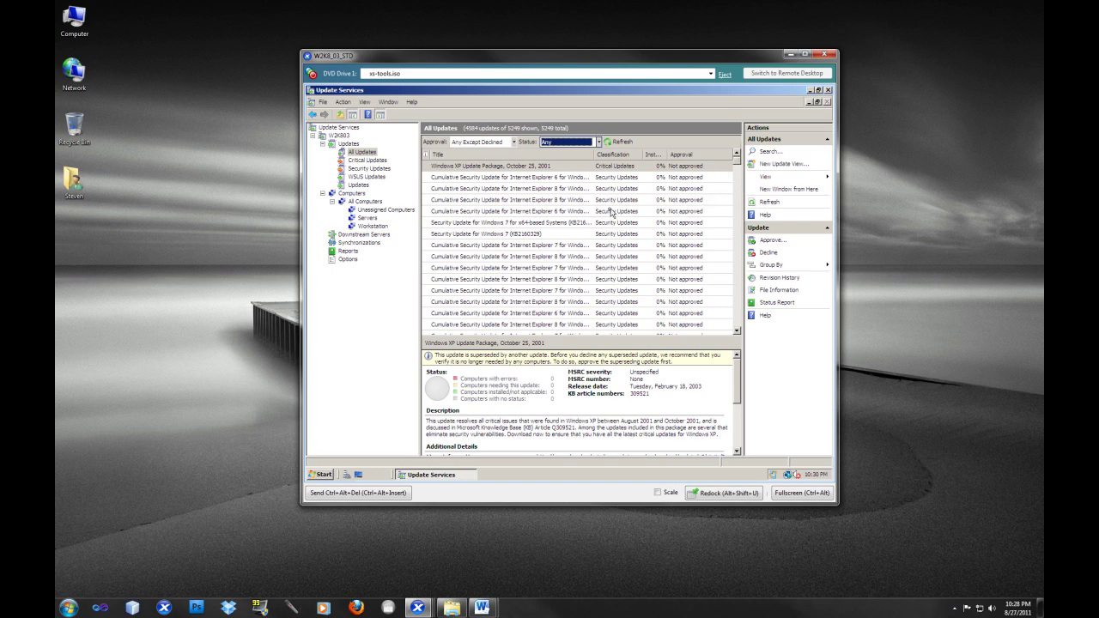
Step: Show the actions available for an individual security update in the All Updates list
left_click(610, 211)
right_click(610, 211)
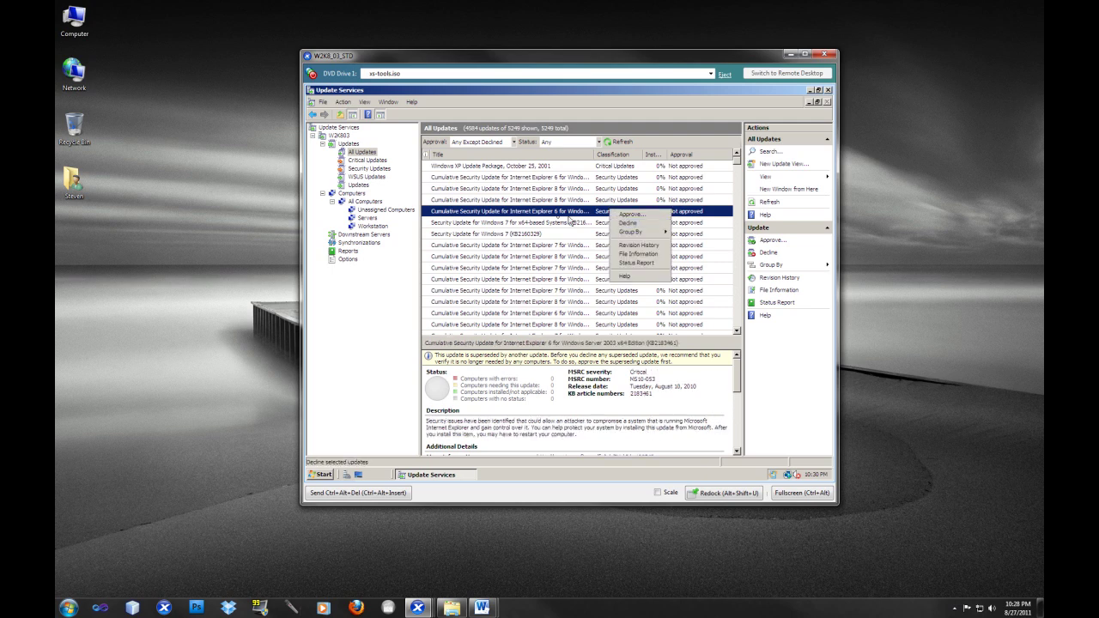
left_click(631, 223)
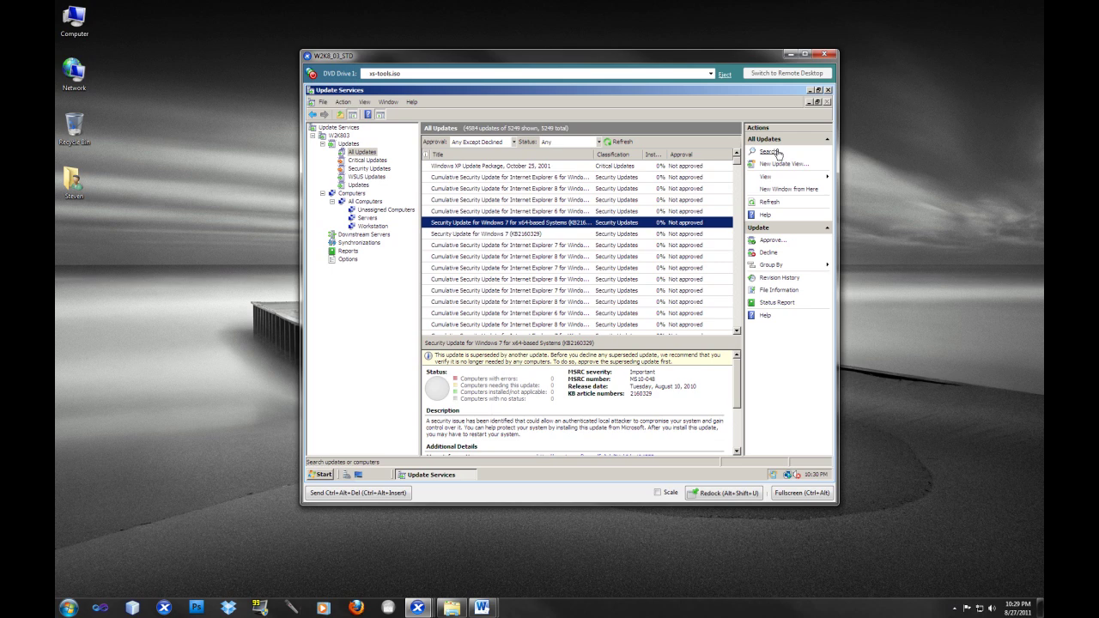
Step: Search the updates for "Windows XP" and enlarge the search window and its Update Title column to show full titles
left_click(770, 152)
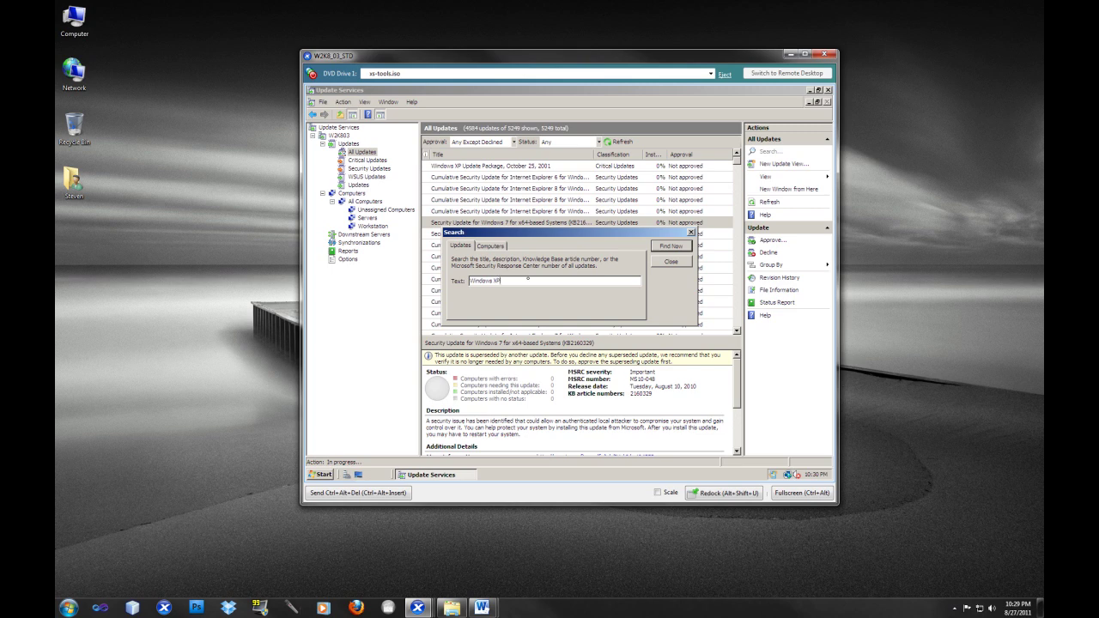
key("Return")
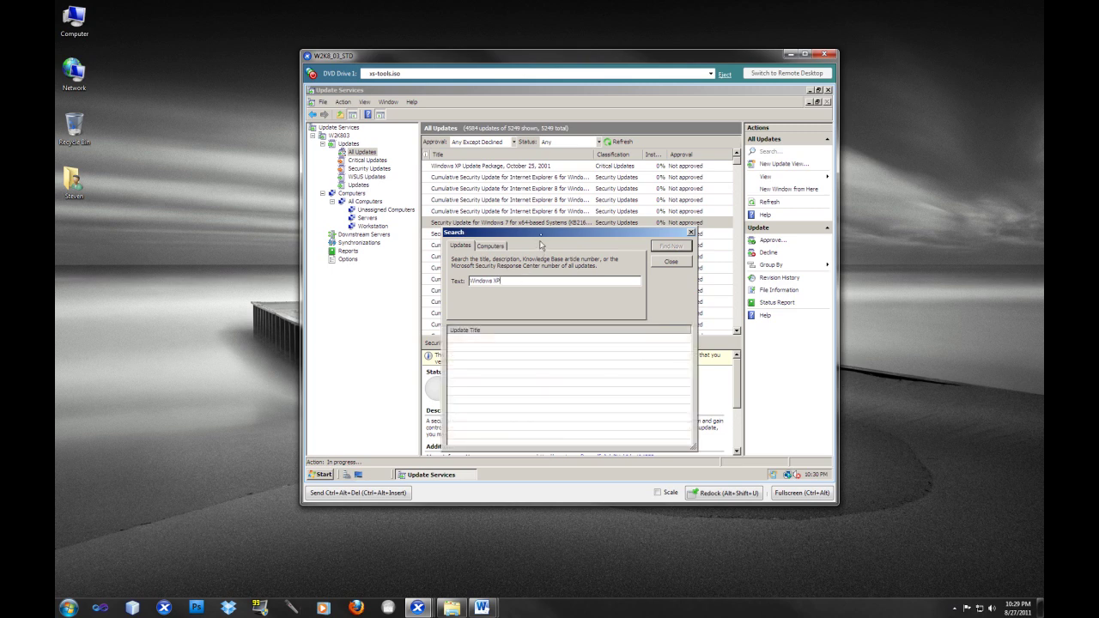
left_click_drag(542, 239, 438, 134)
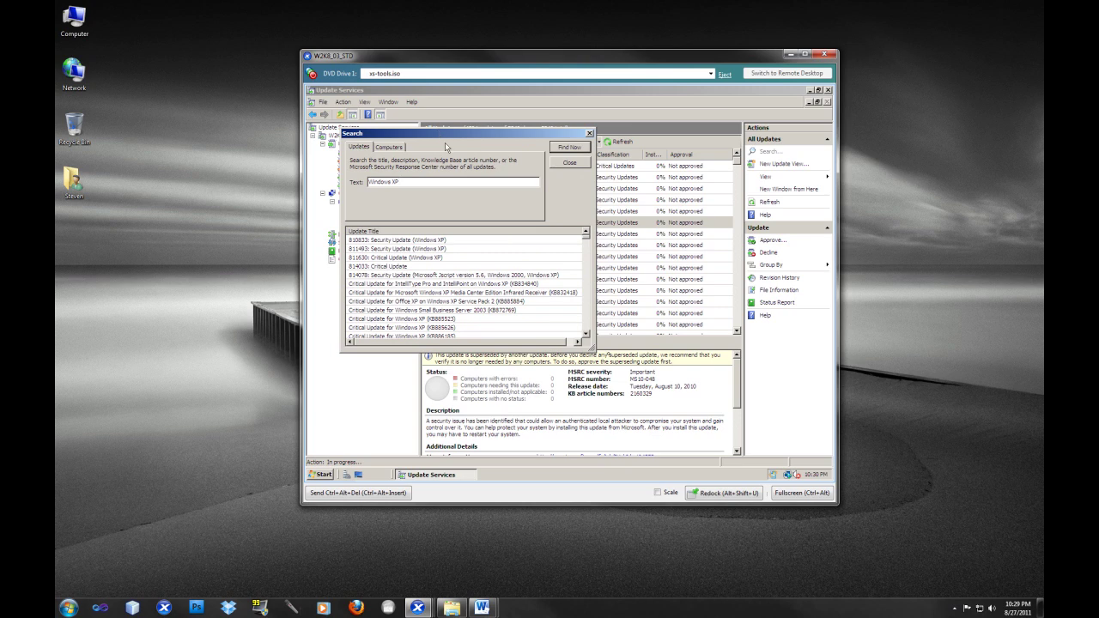
left_click(598, 354)
left_click_drag(592, 347, 827, 456)
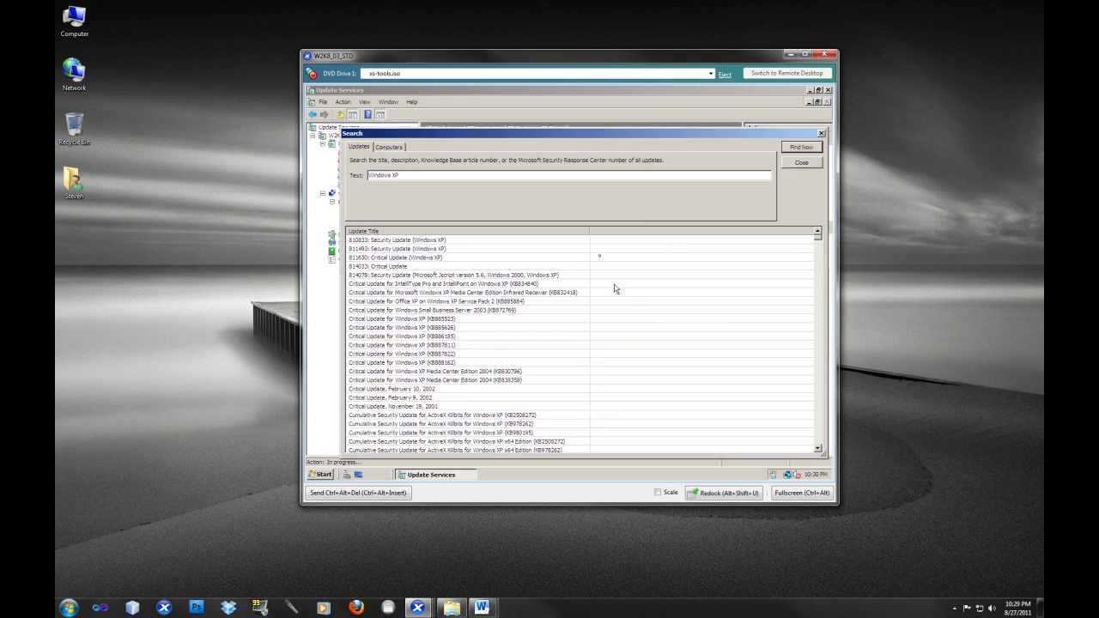
left_click_drag(589, 231, 773, 232)
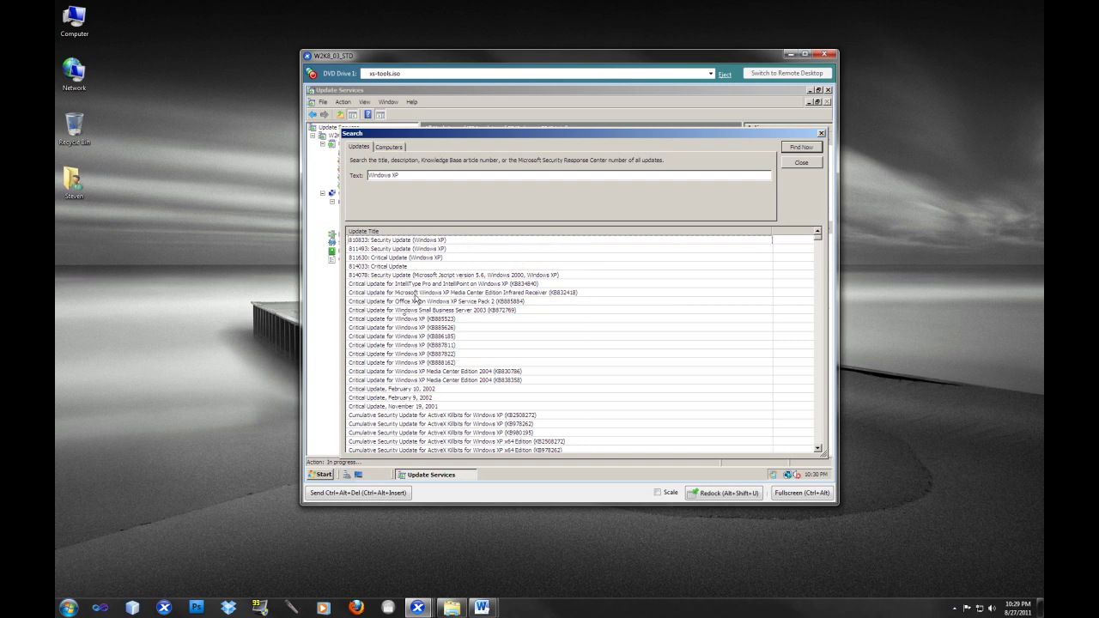
Step: Decline all updates found for Windows XP and close the progress window so the operation continues in the background
left_click(409, 344)
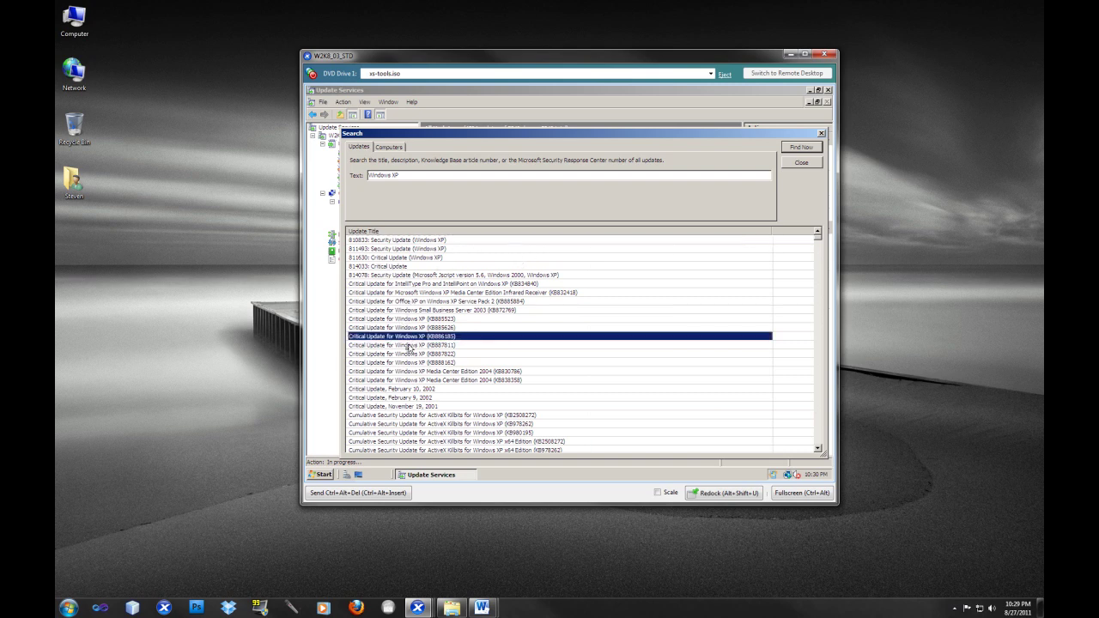
left_click(419, 380)
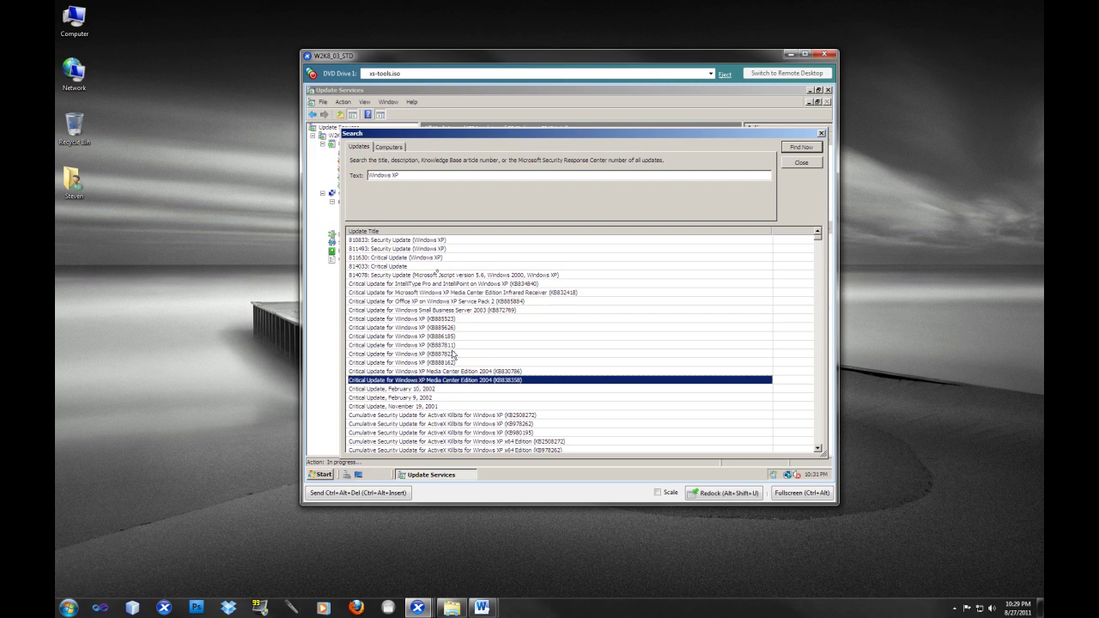
left_click(603, 242)
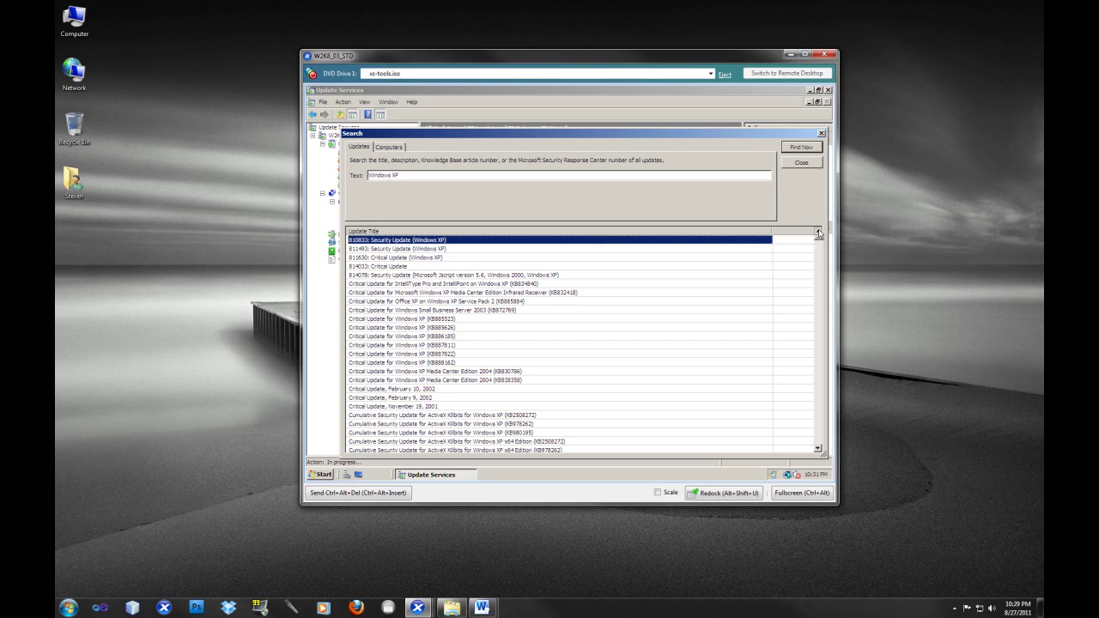
left_click_drag(818, 243, 825, 456)
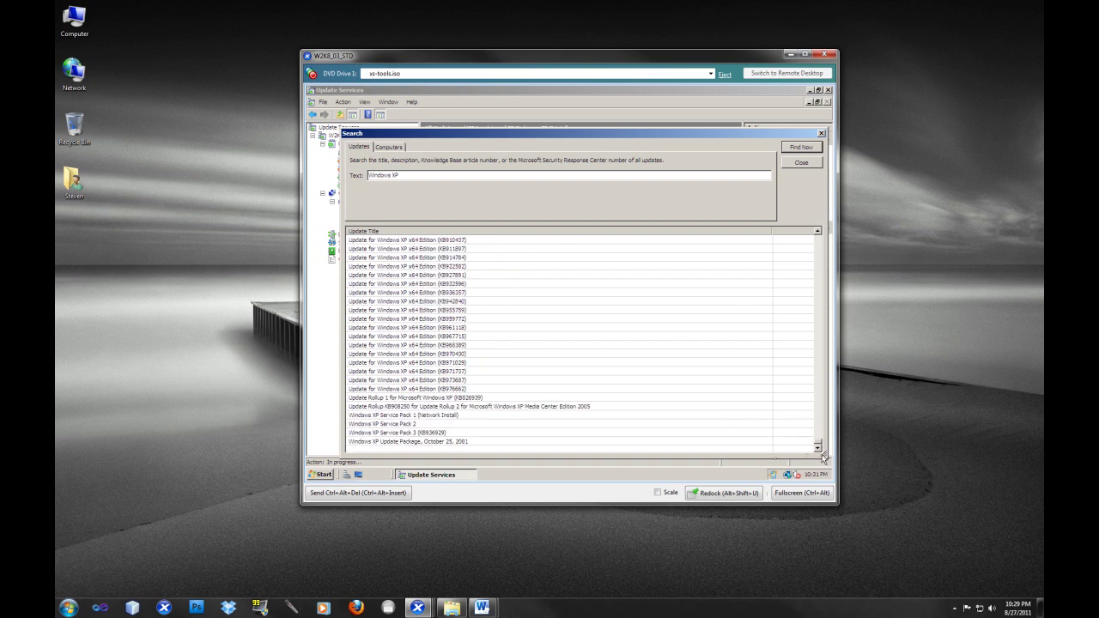
left_click(446, 443, "shift")
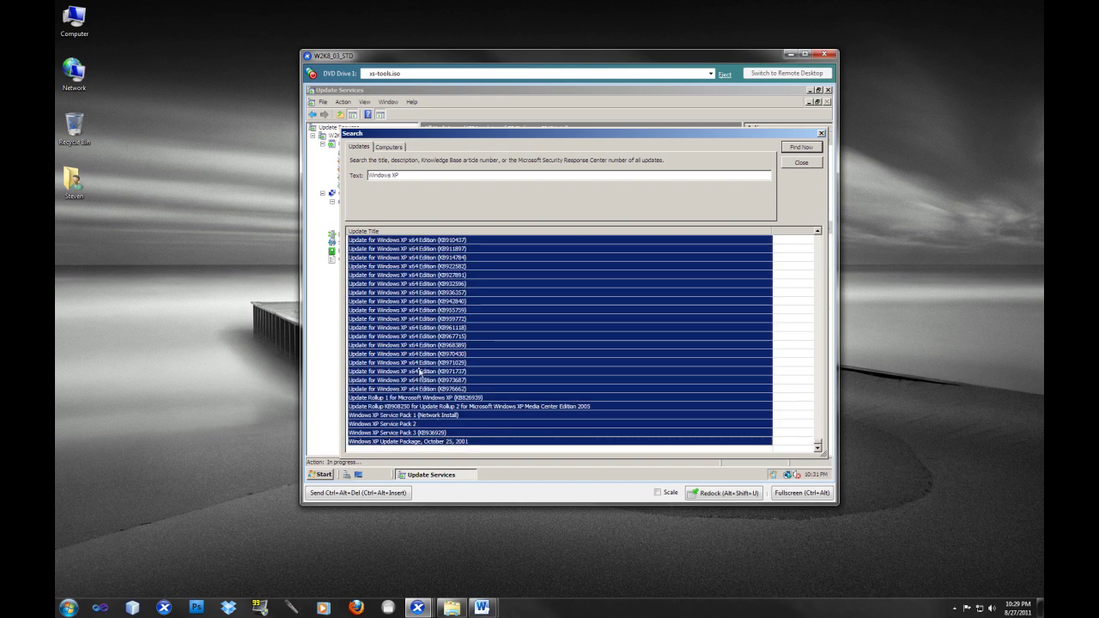
right_click(420, 372)
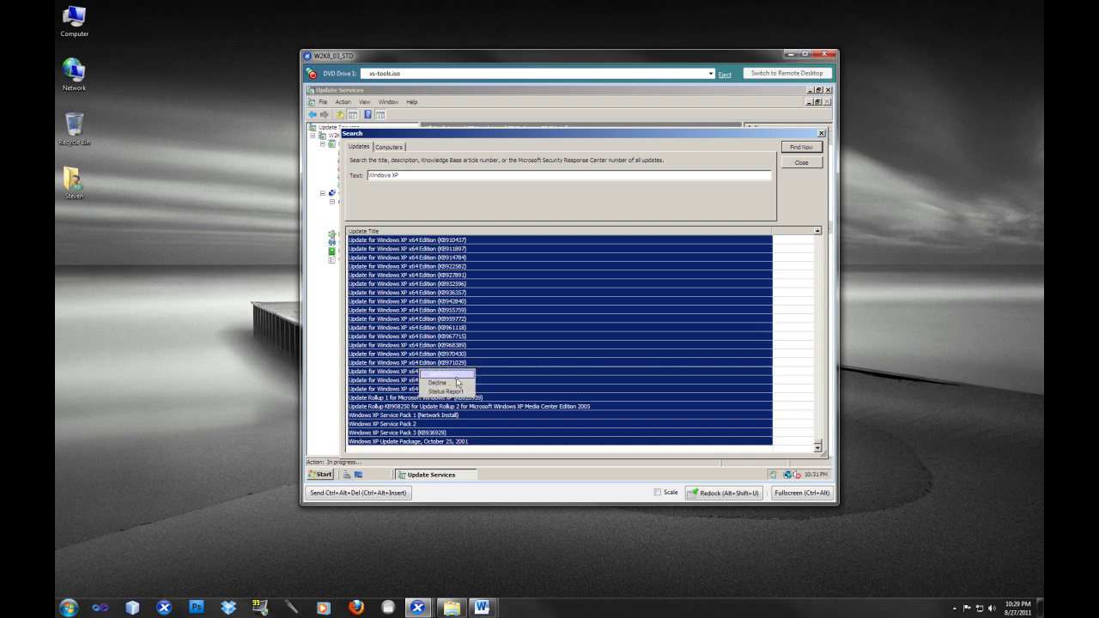
left_click(456, 384)
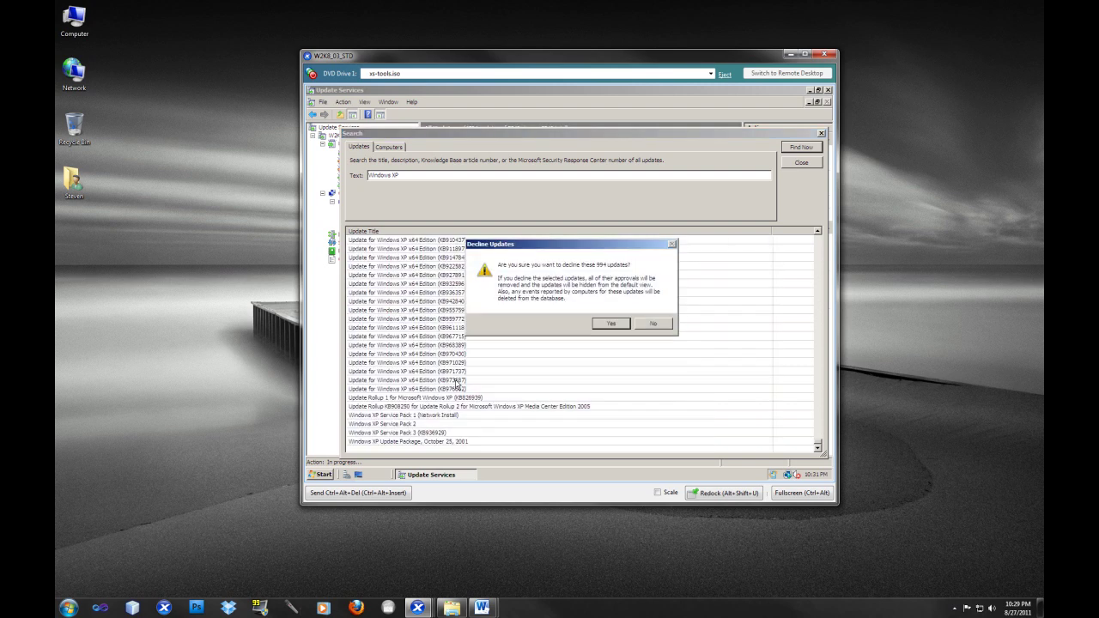
left_click(607, 325)
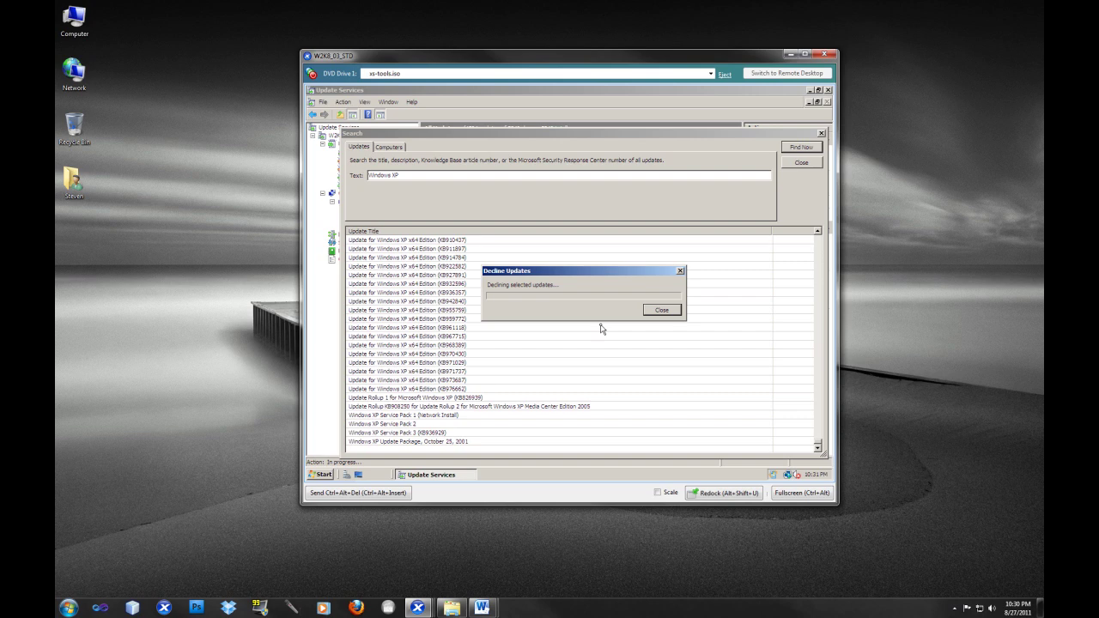
left_click(662, 310)
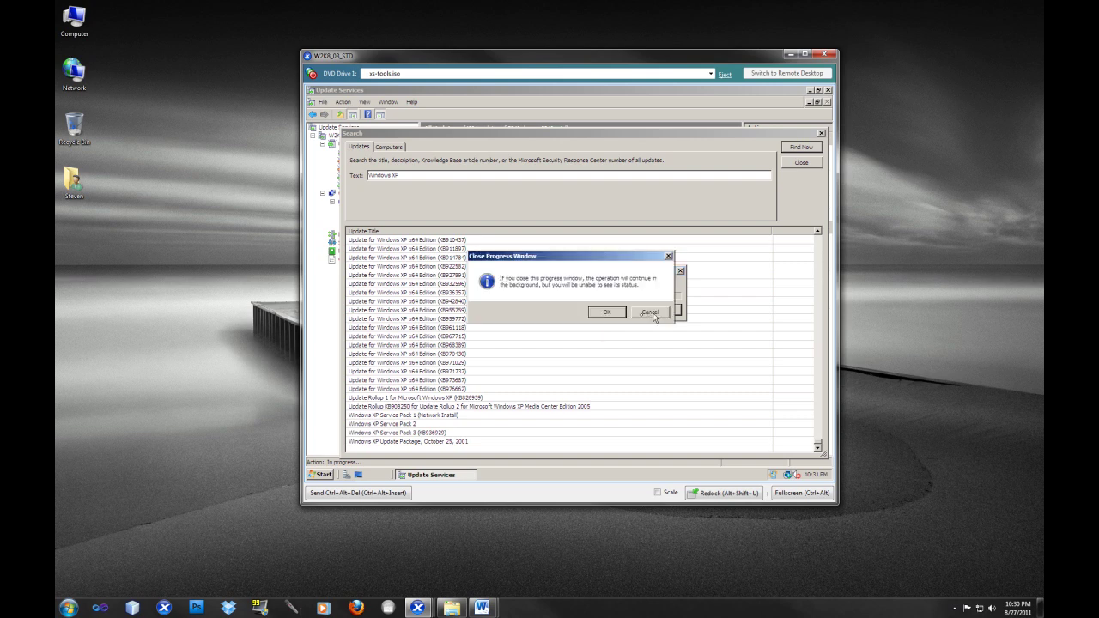
left_click(607, 312)
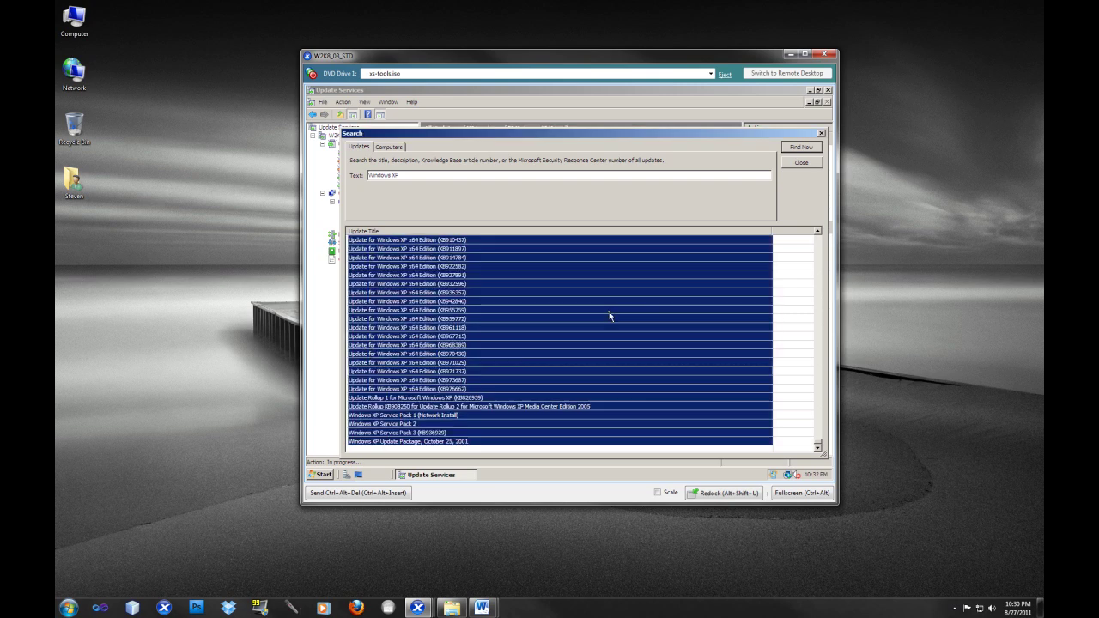
Step: Search the updates for "Windows 7" and select every update in the results
left_click(577, 177)
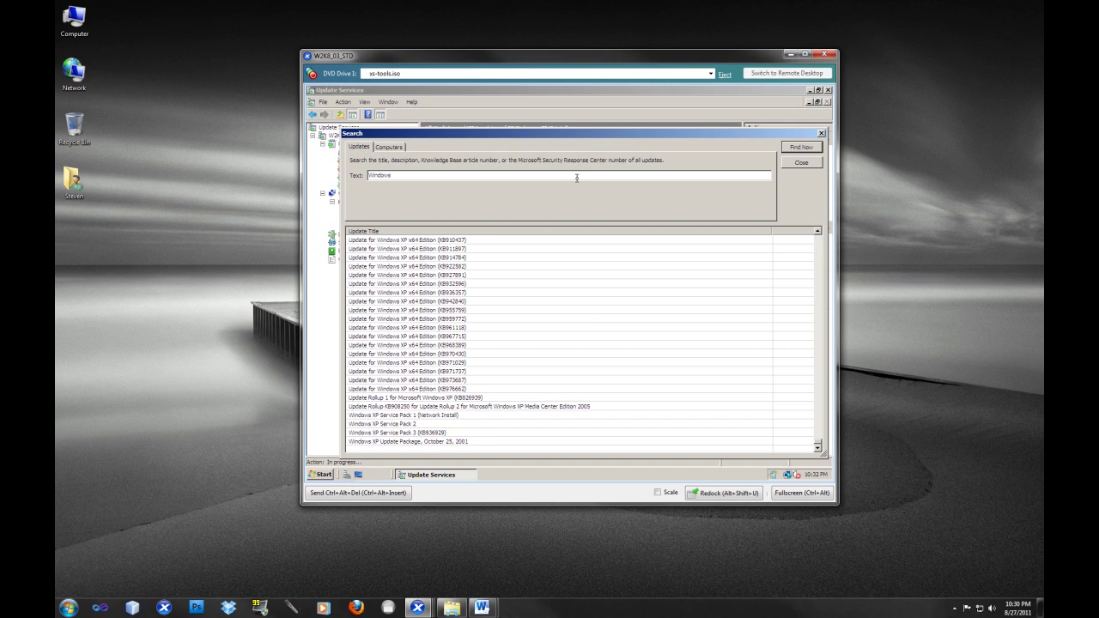
left_click(806, 149)
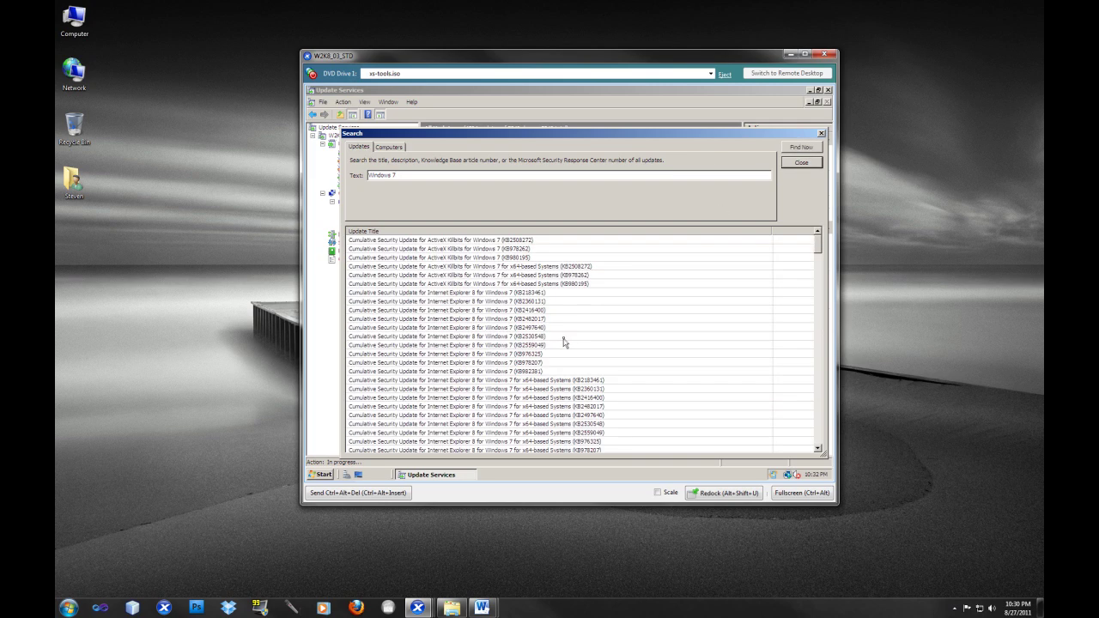
left_click(417, 241)
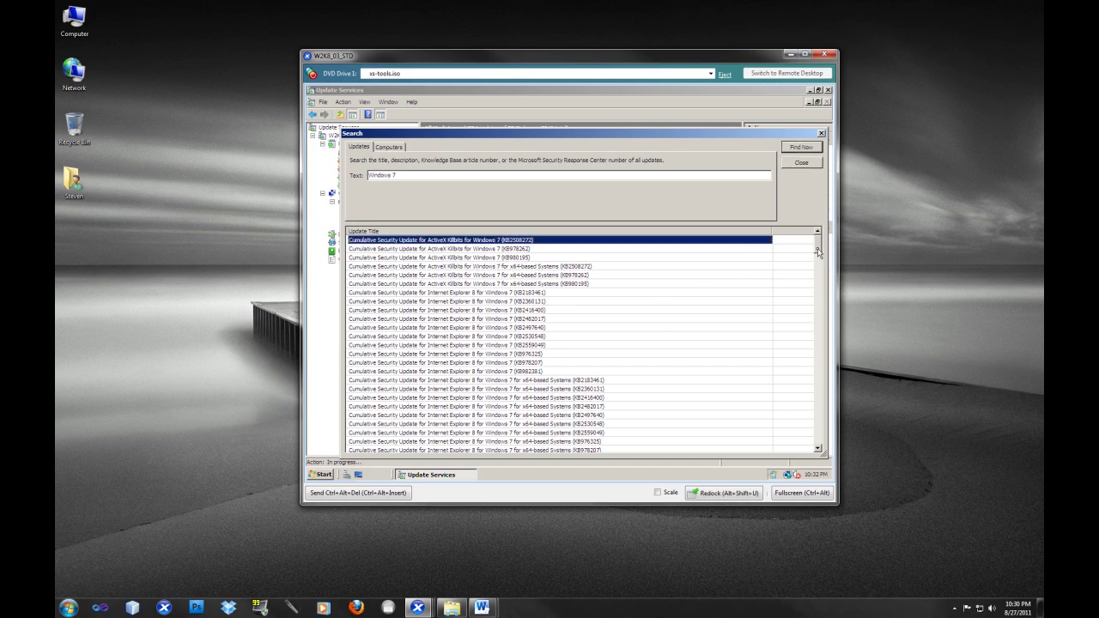
left_click_drag(818, 253, 824, 450)
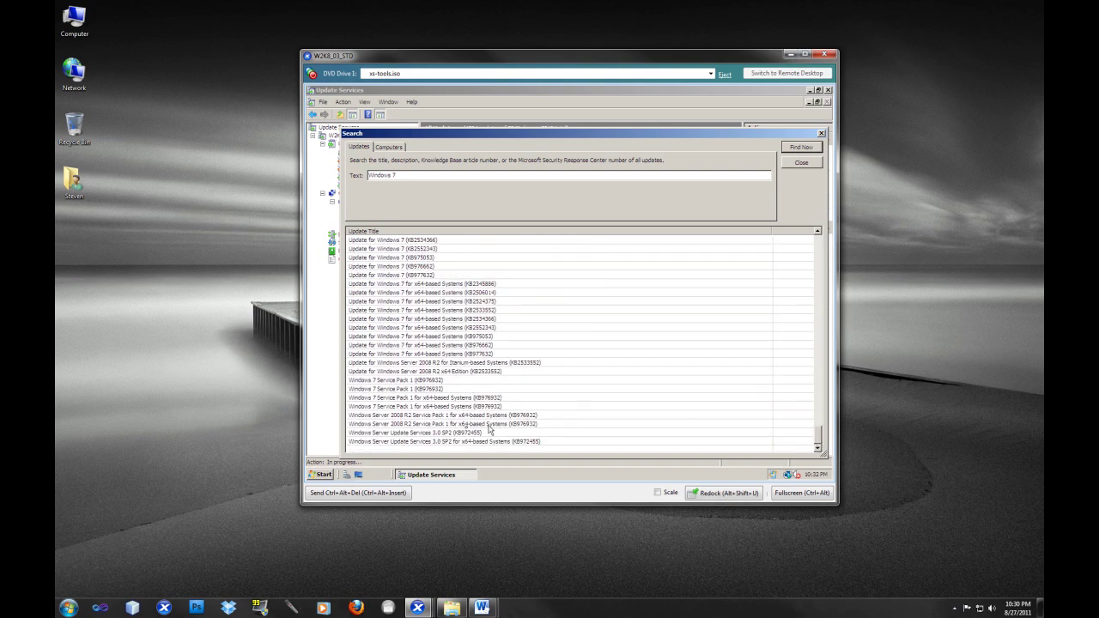
left_click(438, 443, "shift")
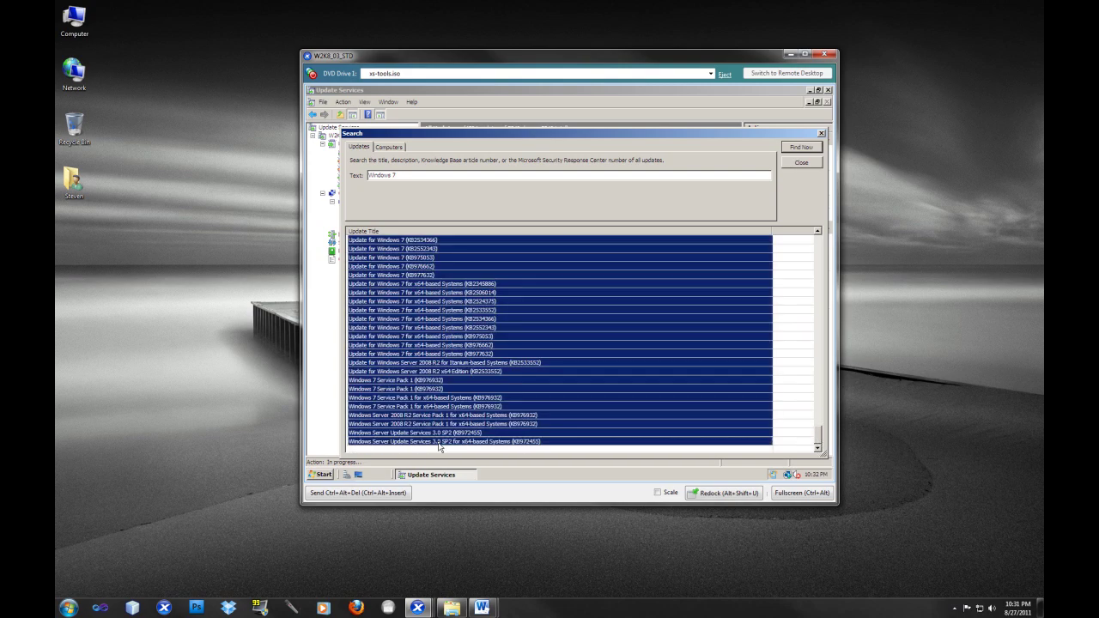
scroll(628, 407, "up", 6)
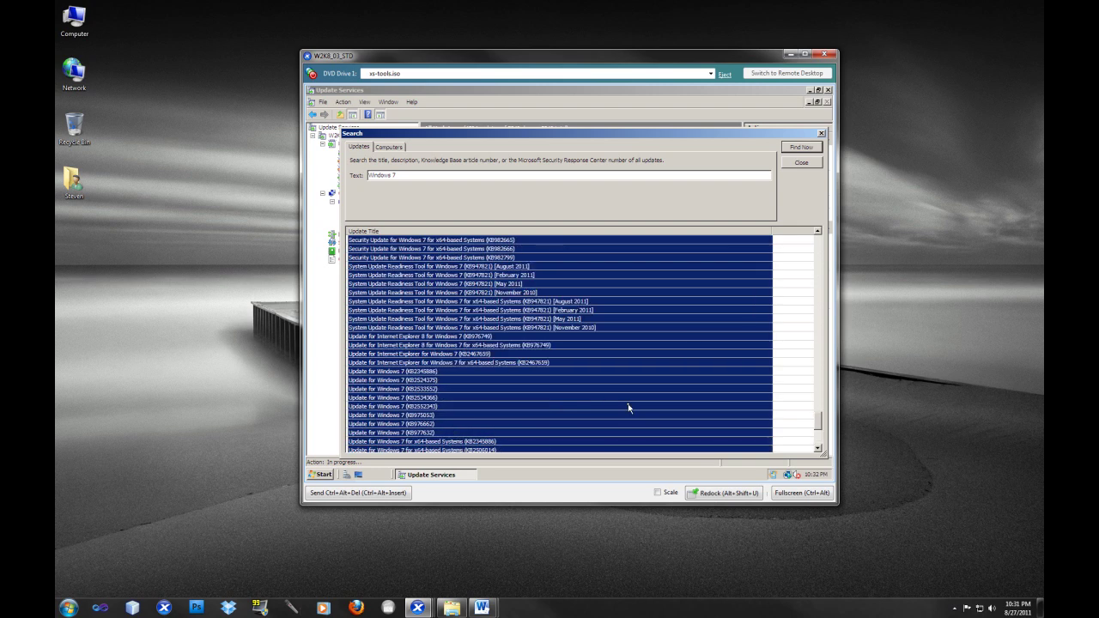
scroll(629, 407, "up", 6)
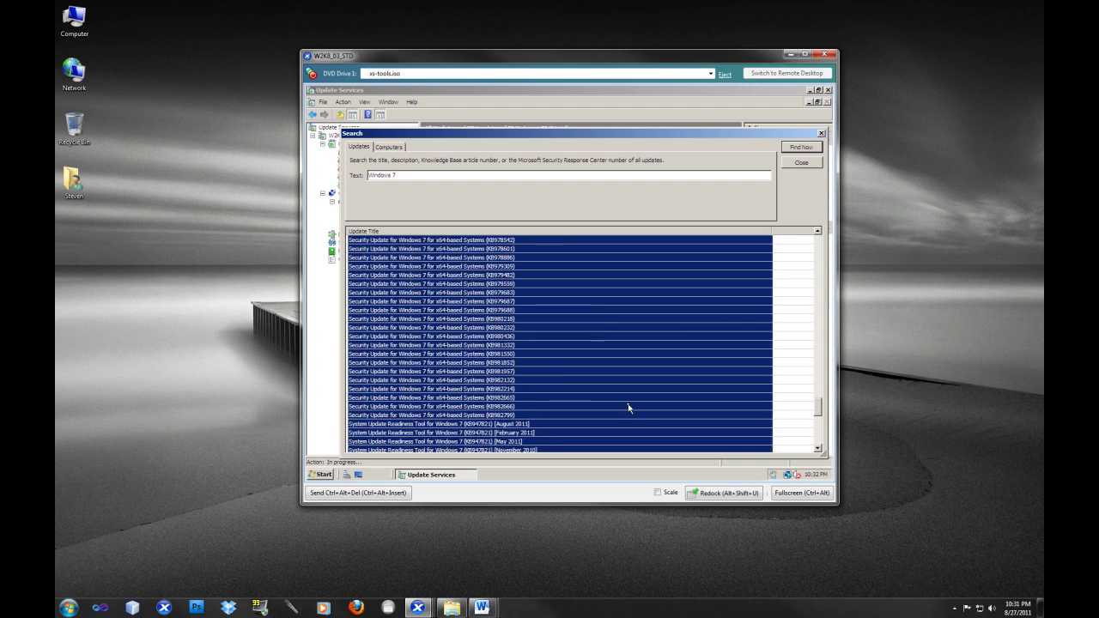
scroll(628, 408, "up", 9)
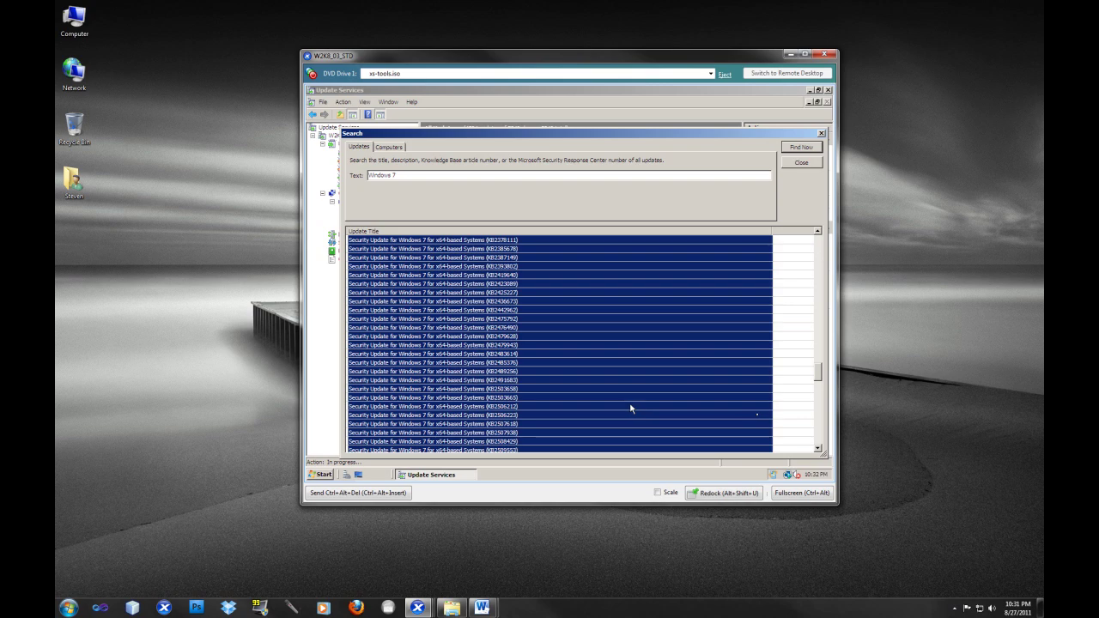
left_click_drag(816, 377, 819, 246)
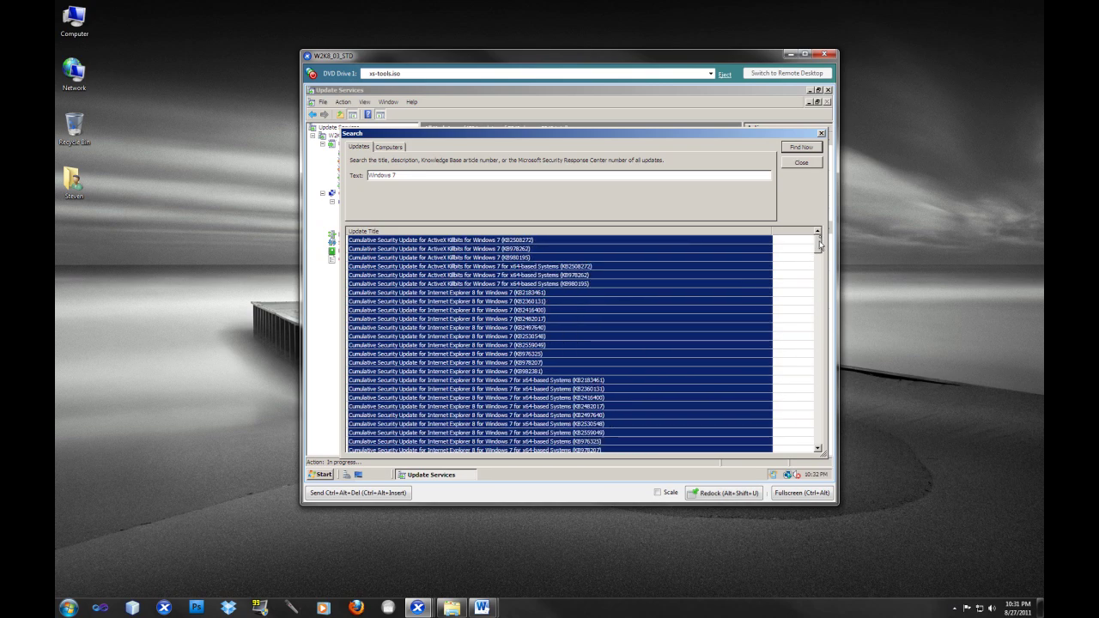
Step: Approve the selected Windows 7 updates for installation on the Workstation computer group
right_click(481, 350)
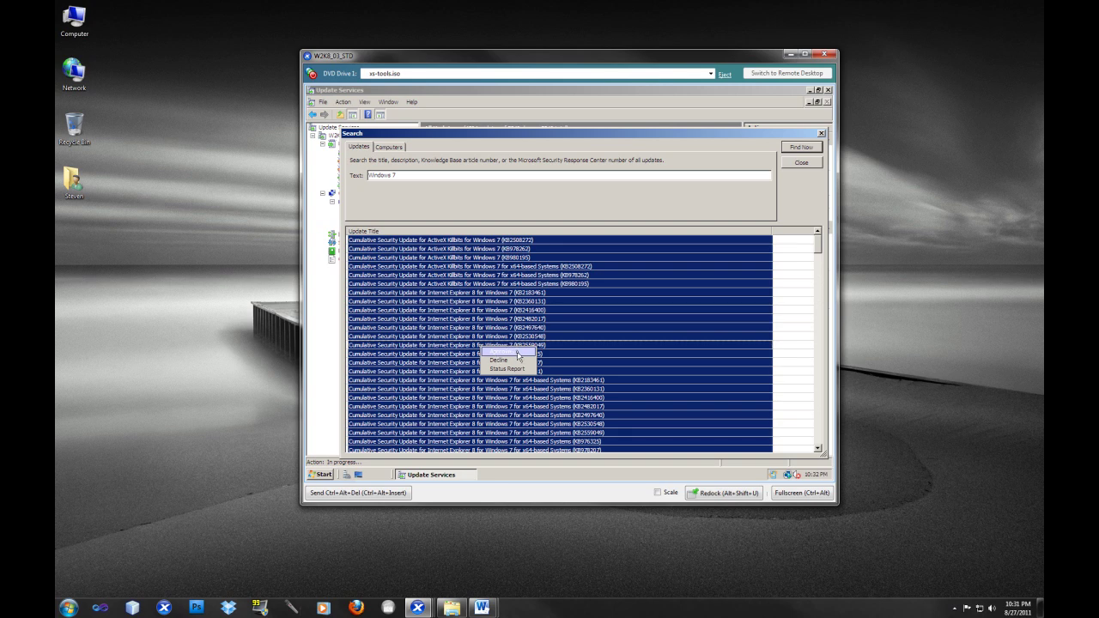
left_click(518, 352)
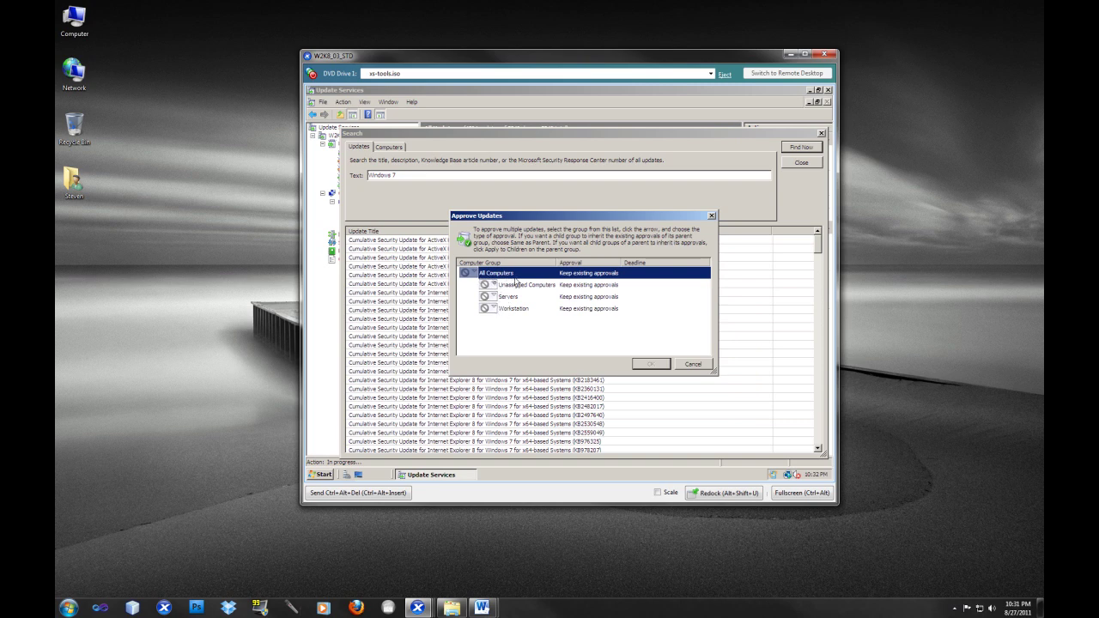
left_click(495, 308)
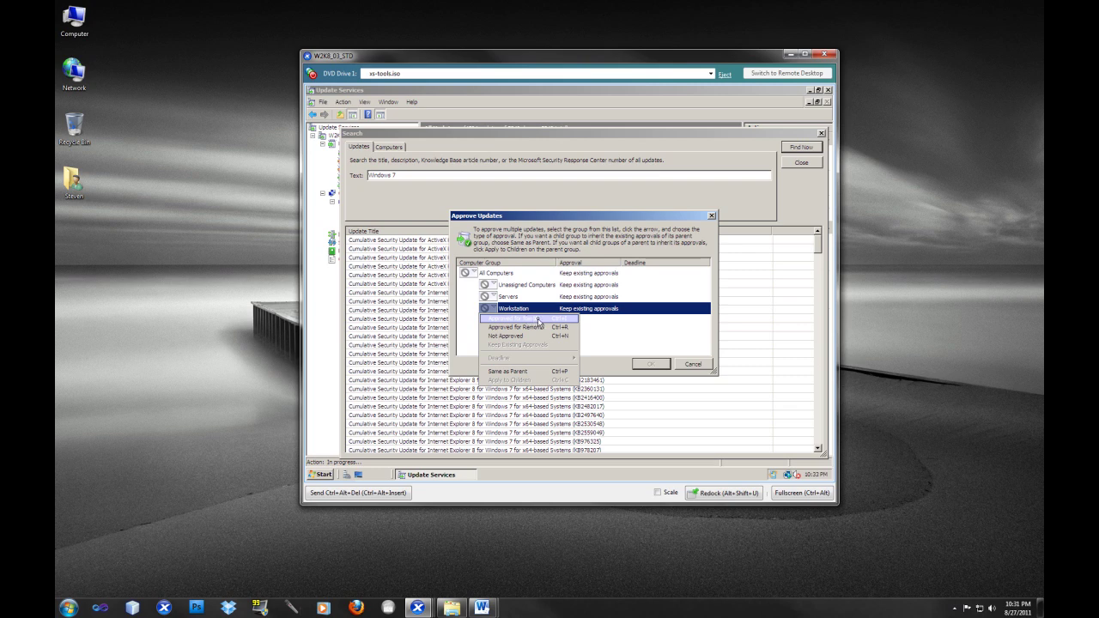
left_click(539, 320)
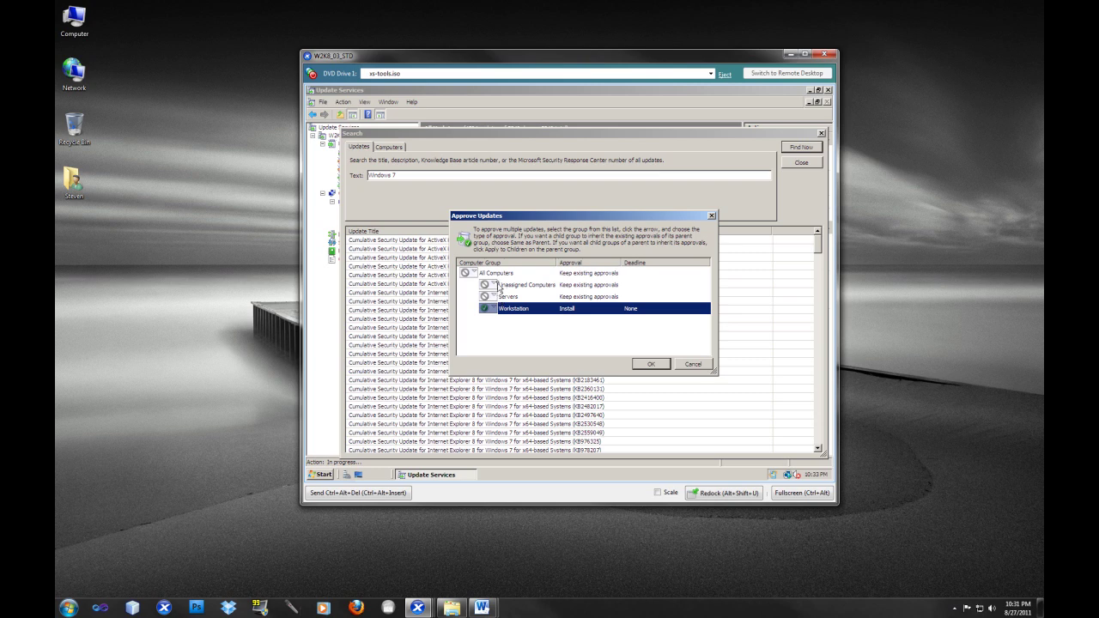
left_click(644, 366)
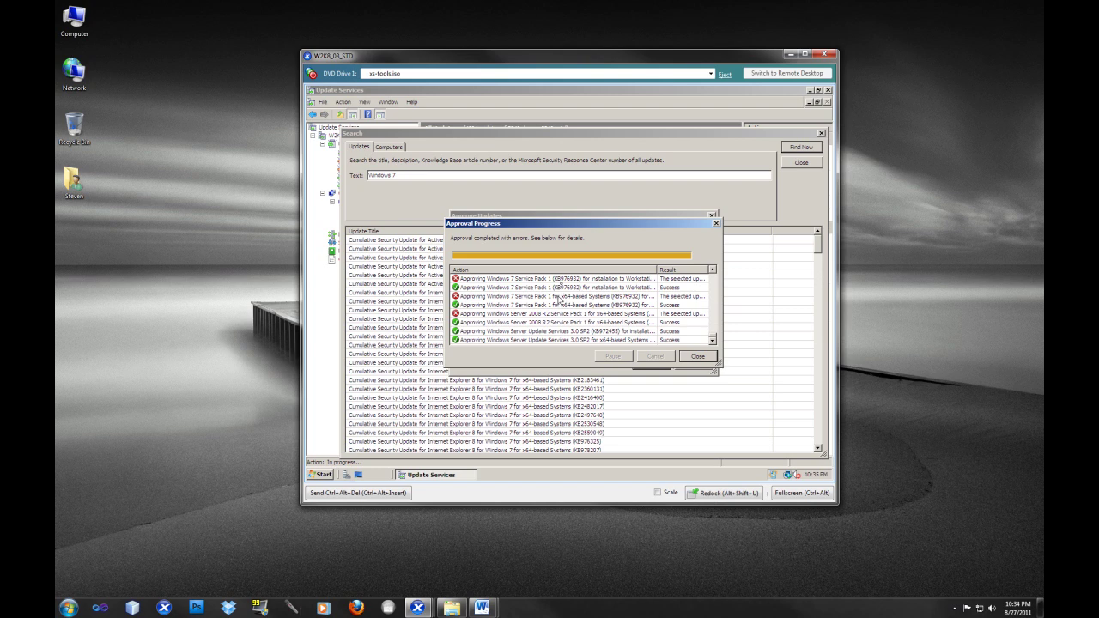
Step: Check the Windows 7 Service Pack 1 entry in the approval results and close the progress and search windows
left_click(562, 287)
left_click(564, 279)
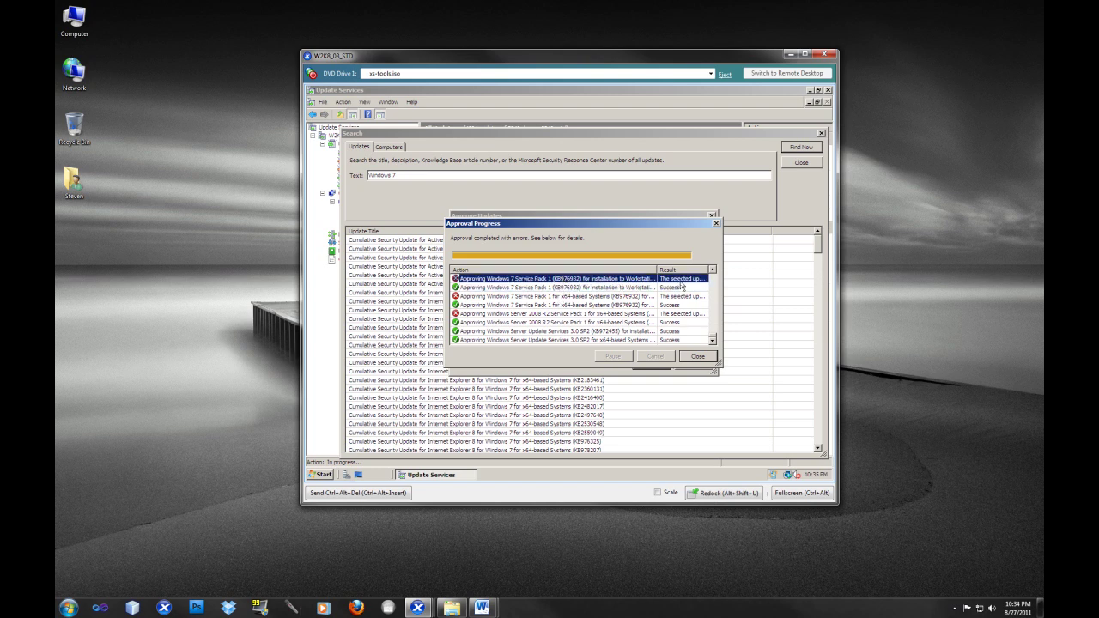
left_click(702, 358)
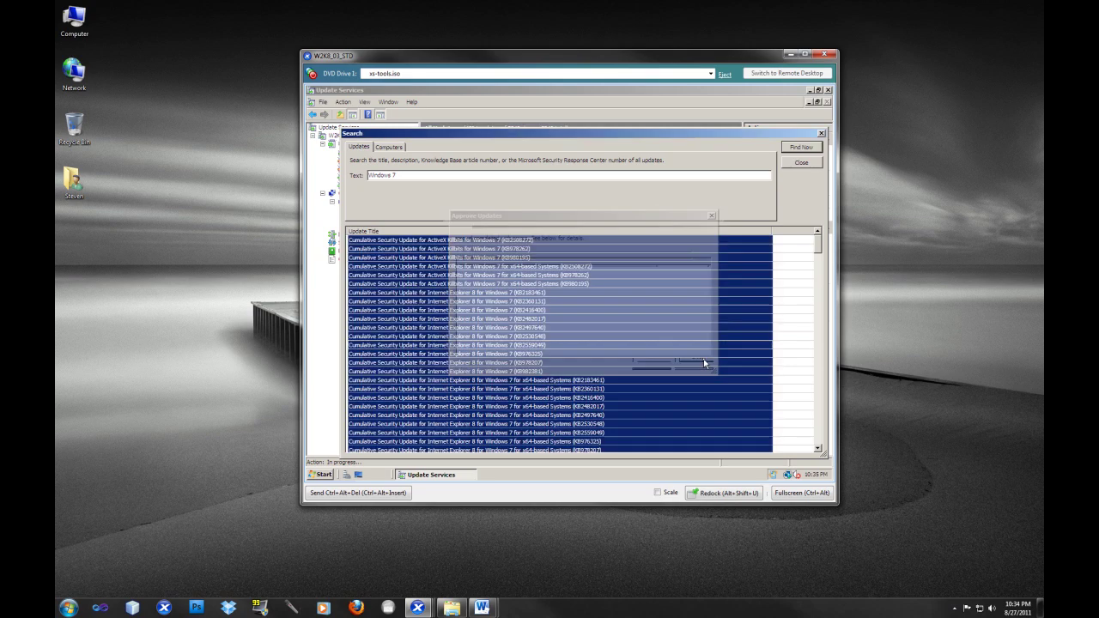
left_click(820, 135)
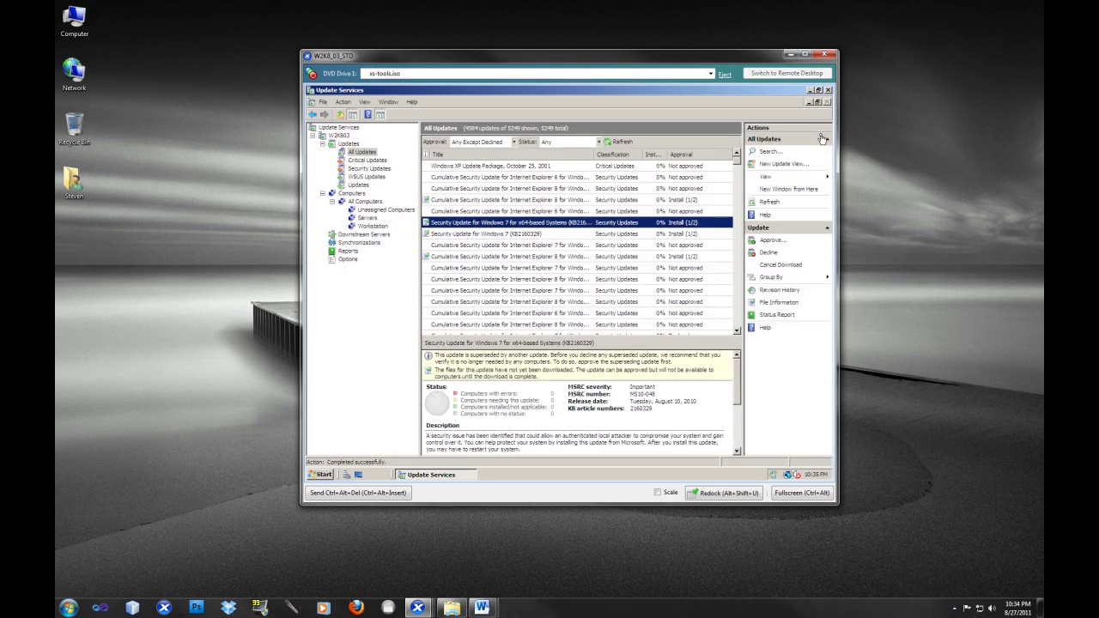
Step: List the computers in the Workstation group with the status filter set to Any
left_click(384, 227)
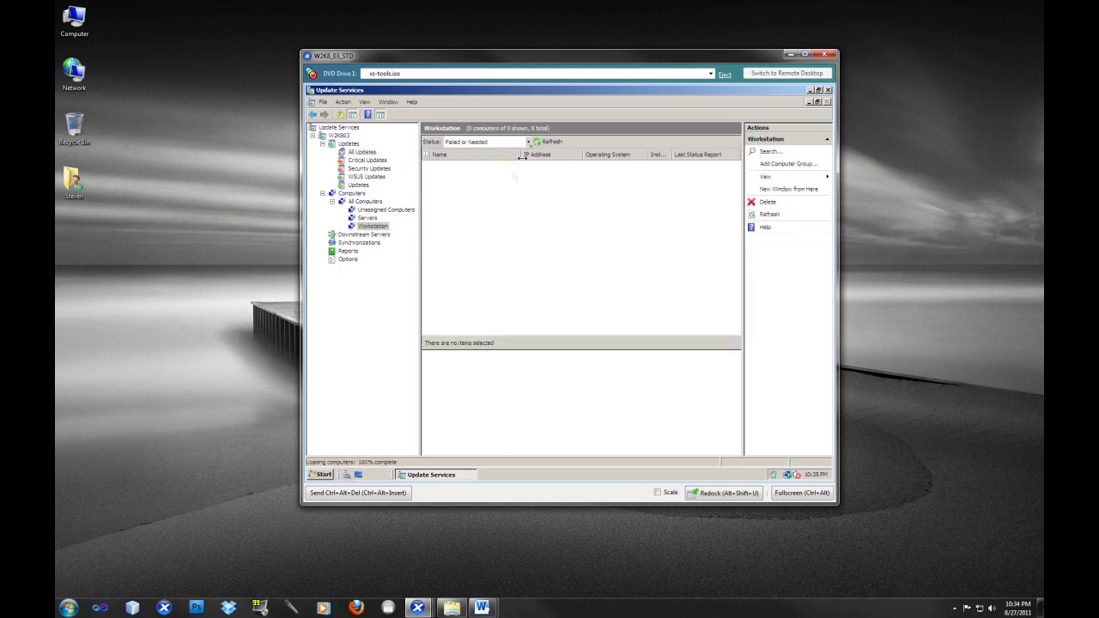
left_click(529, 143)
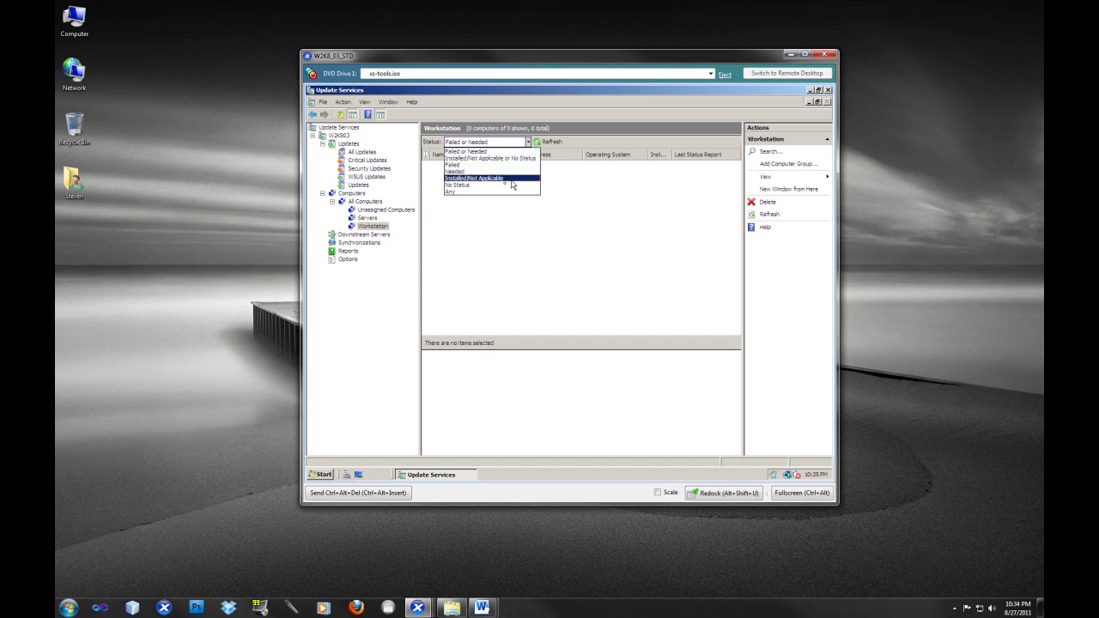
left_click(484, 192)
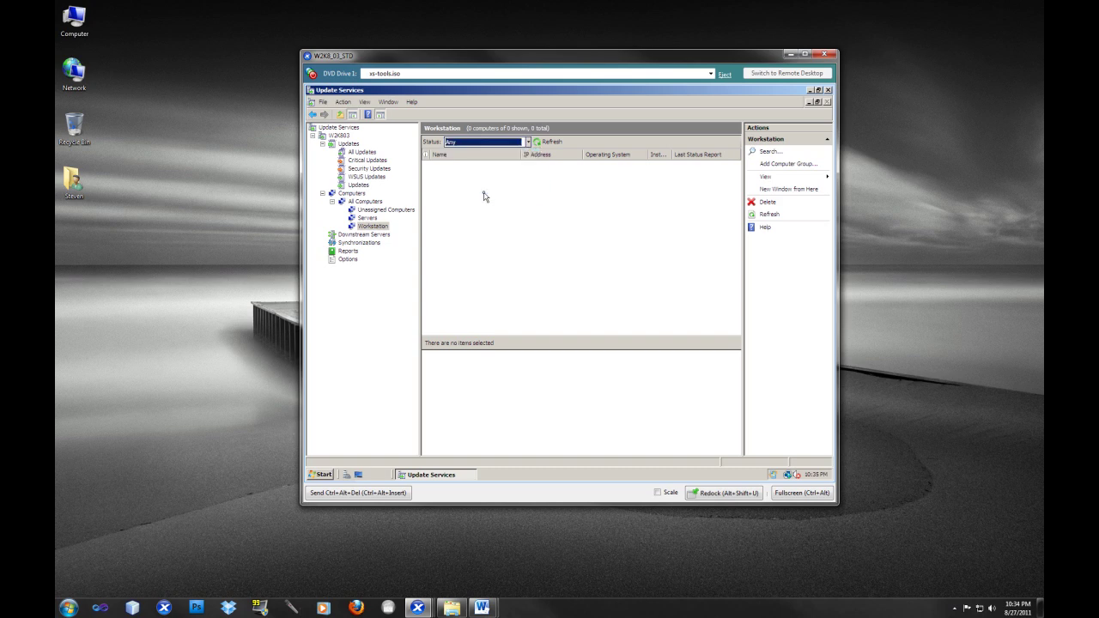